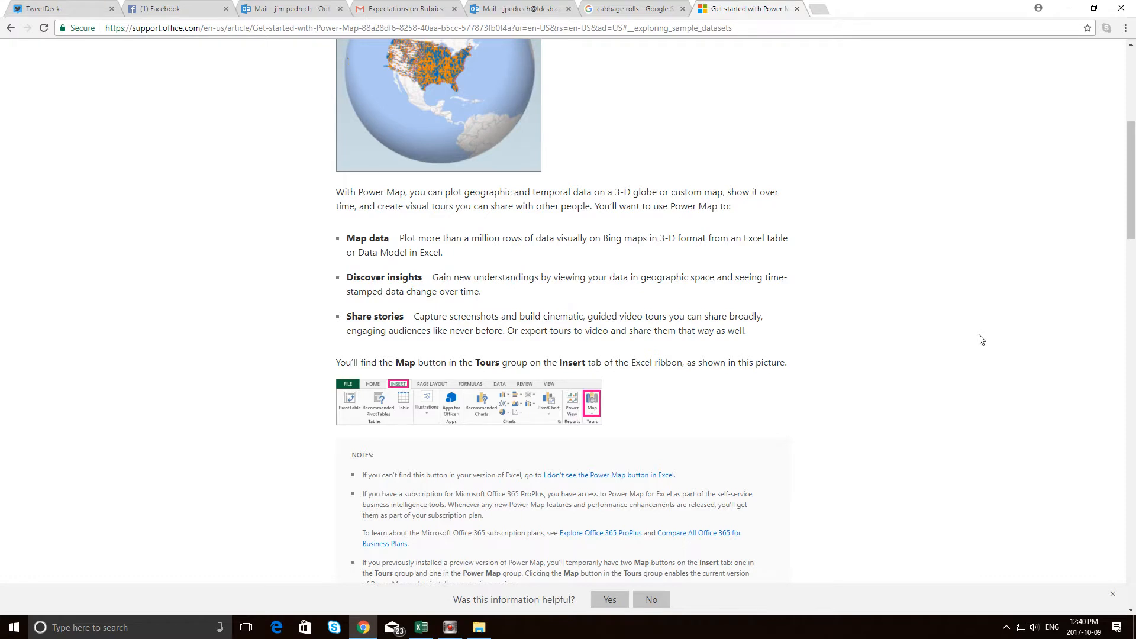
# Download the Chicago Crime Data sample workbook from the Power Map article and open it in Excel.
pyautogui.scroll(1, 980, 340)
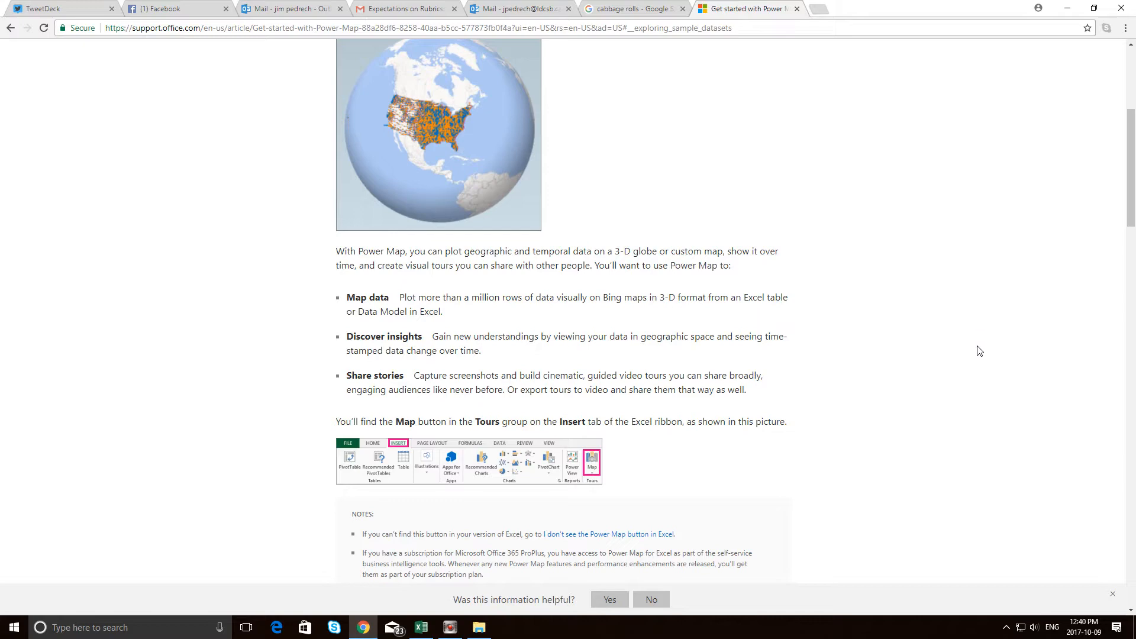
pyautogui.scroll(-9, 980, 350)
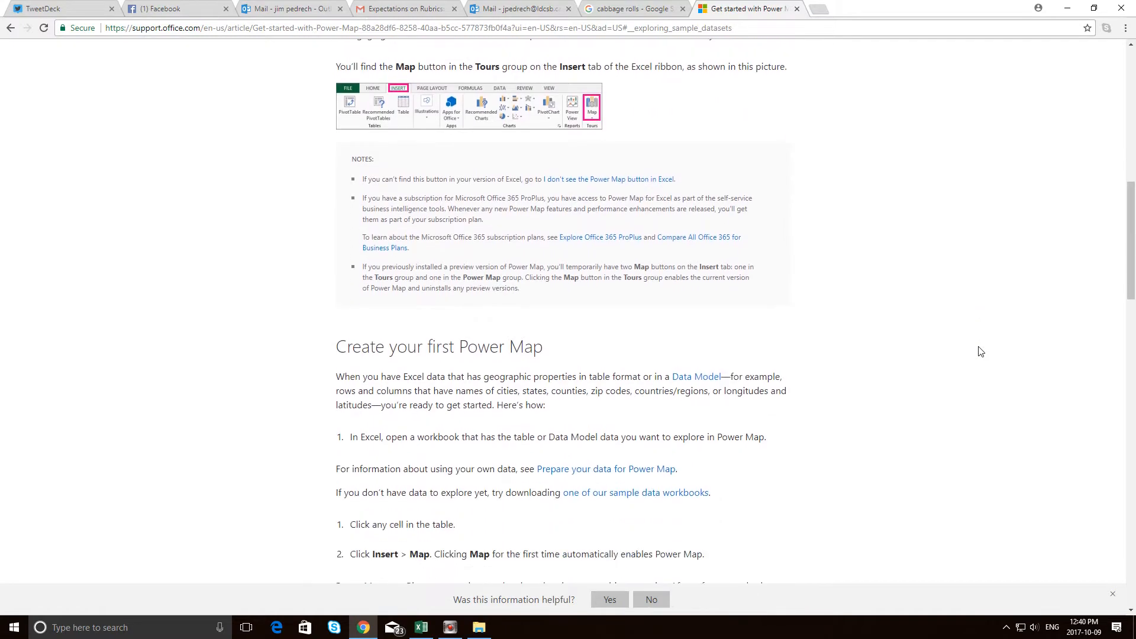
pyautogui.scroll(-9, 980, 352)
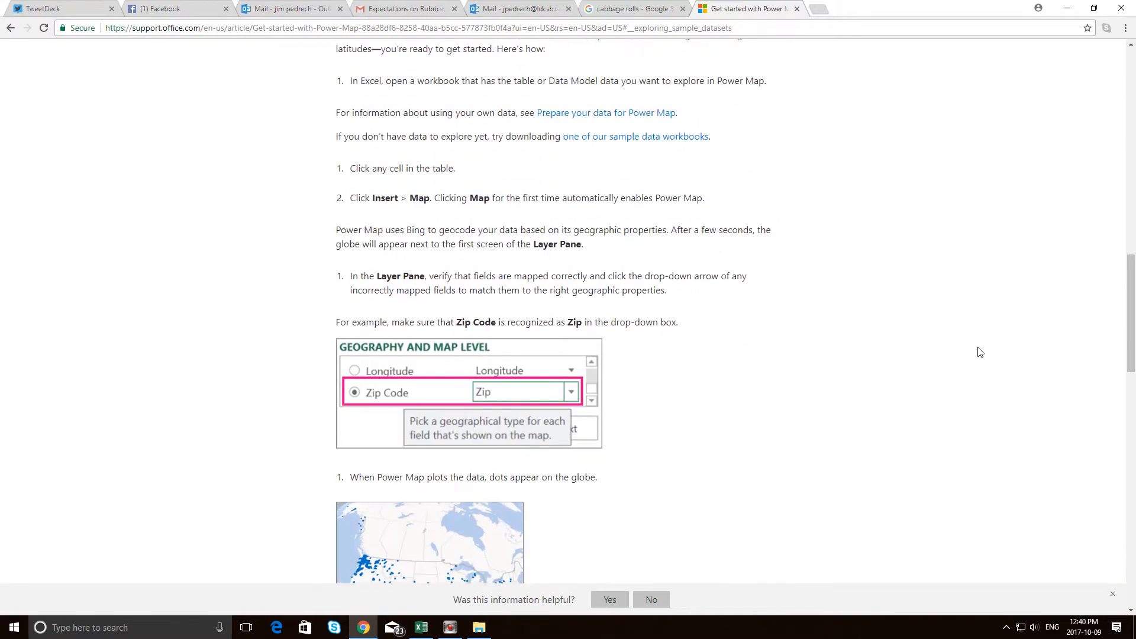
pyautogui.scroll(-3, 978, 355)
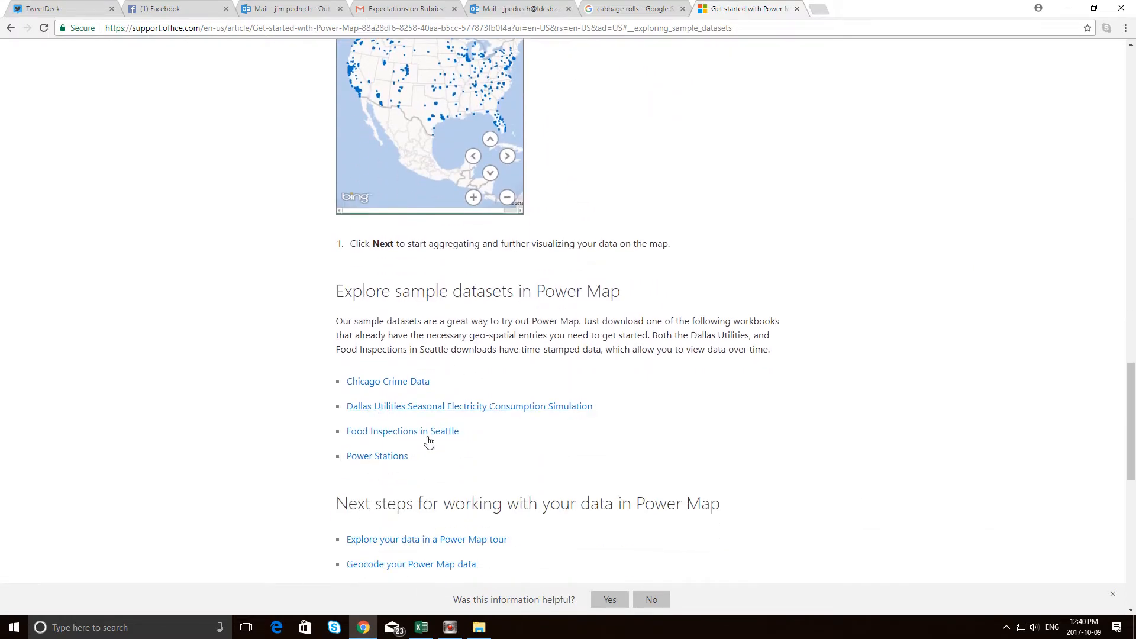
pyautogui.click(388, 384)
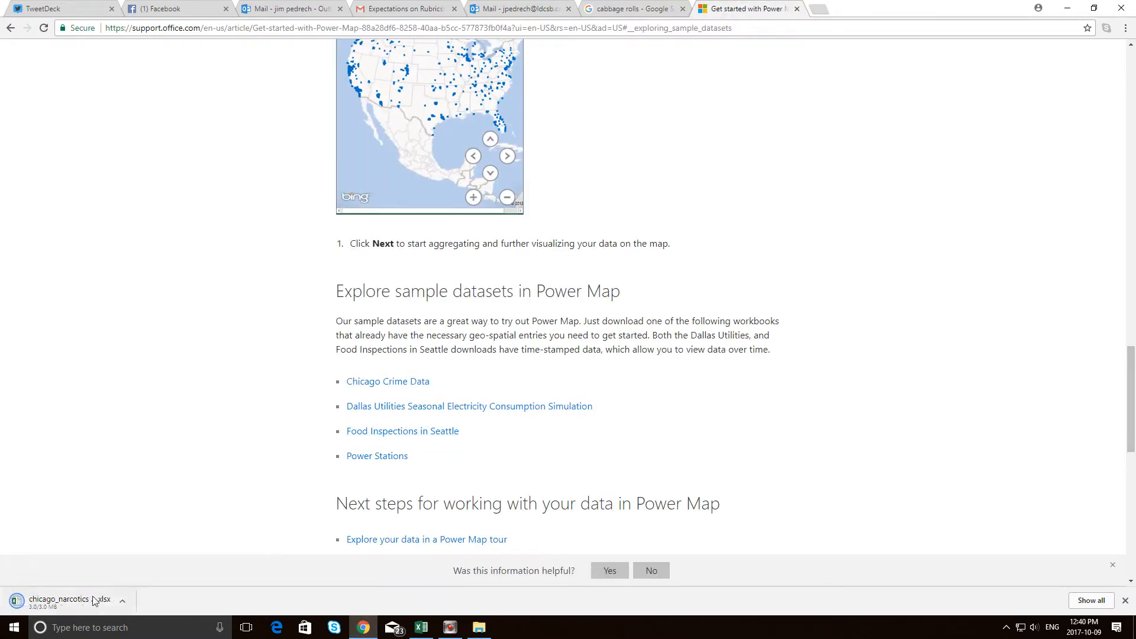
pyautogui.click(87, 604)
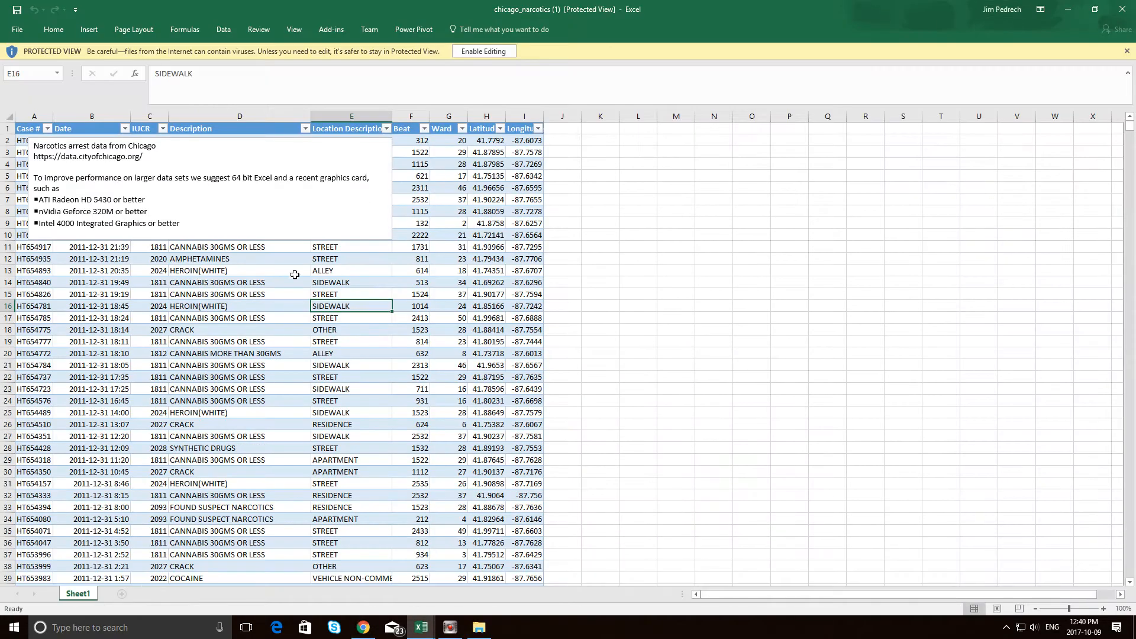
# Enable editing of the workbook and delete the text box covering the first rows of the arrests table.
pyautogui.click(351, 198)
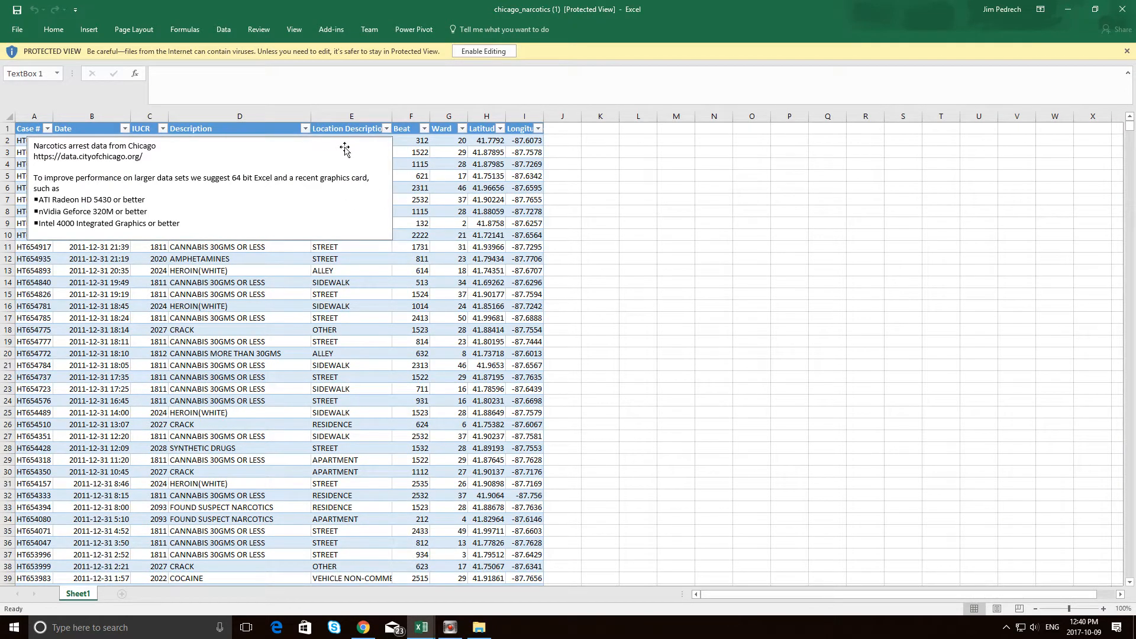
pyautogui.press('Delete')
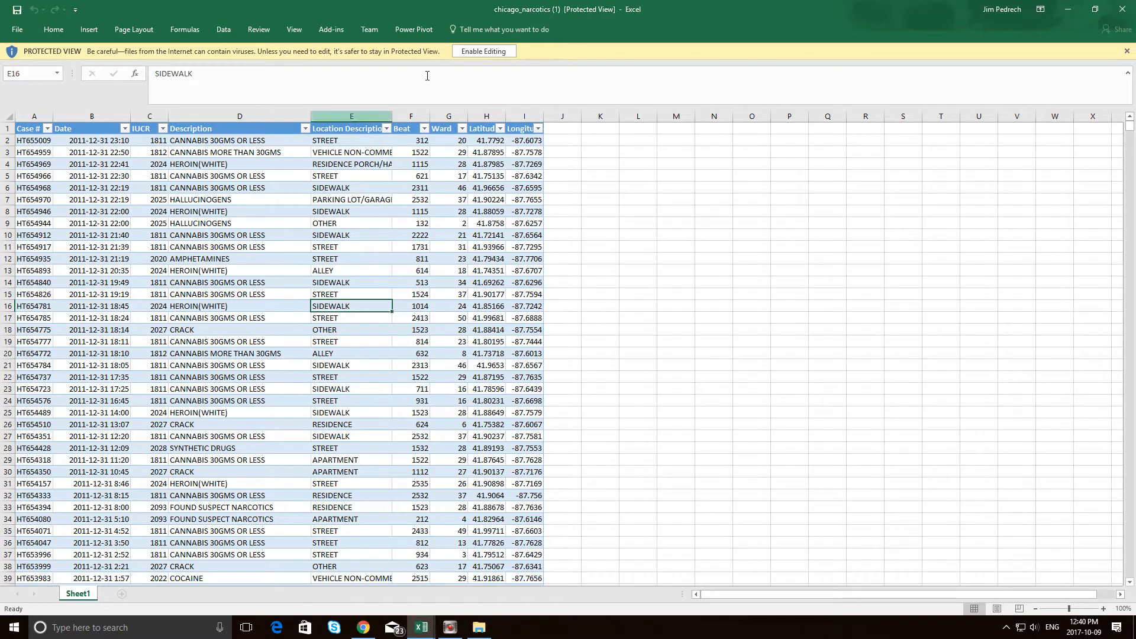
pyautogui.click(508, 53)
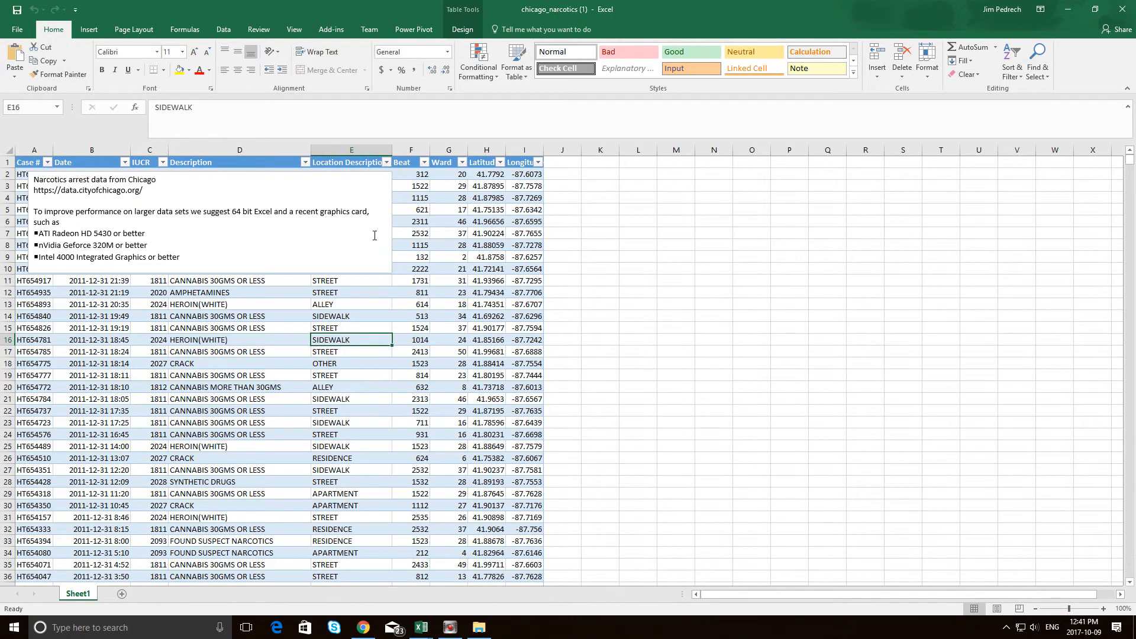
pyautogui.click(382, 239)
pyautogui.click(392, 242)
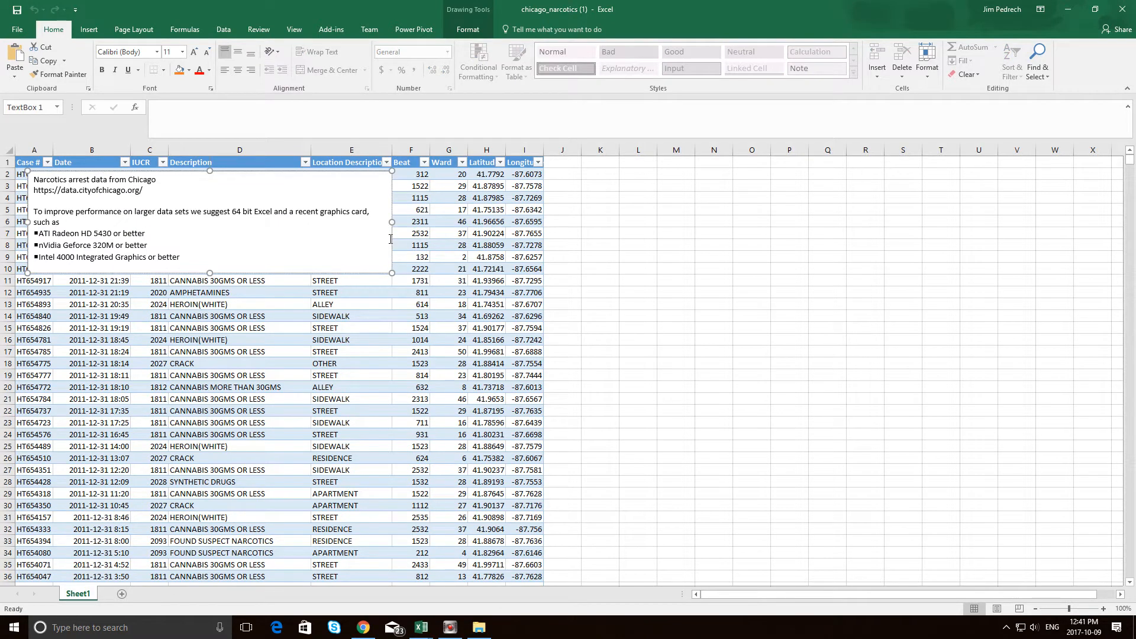
pyautogui.press('Delete')
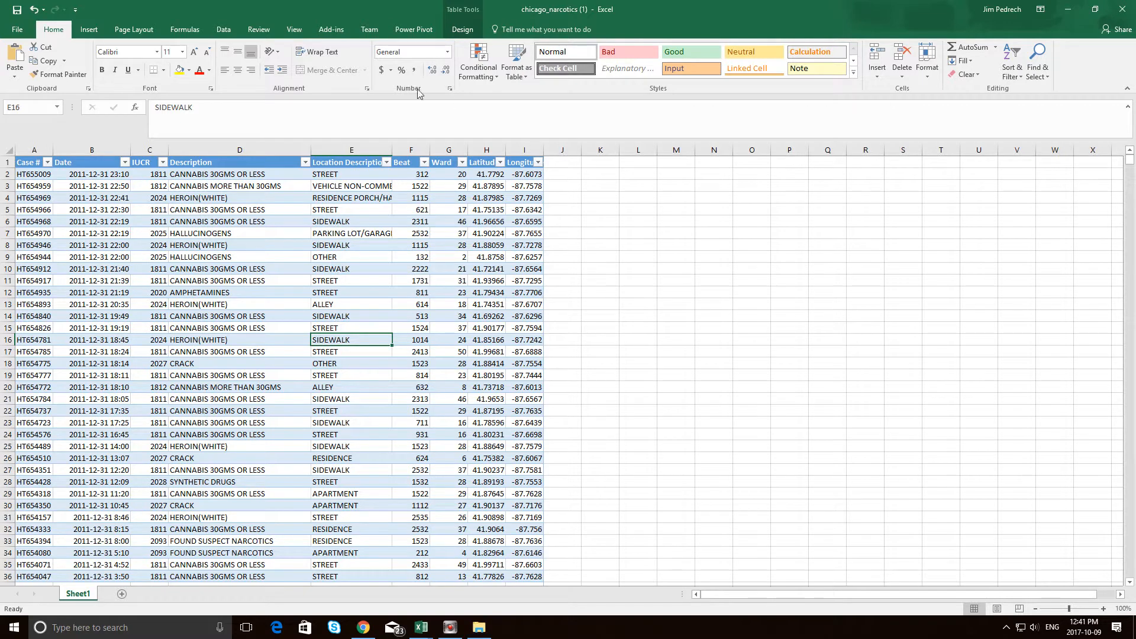
# Launch 3D Maps with the Chicago Narcotics Arrests tour and arrange its window side by side with the workbook.
pyautogui.click(88, 30)
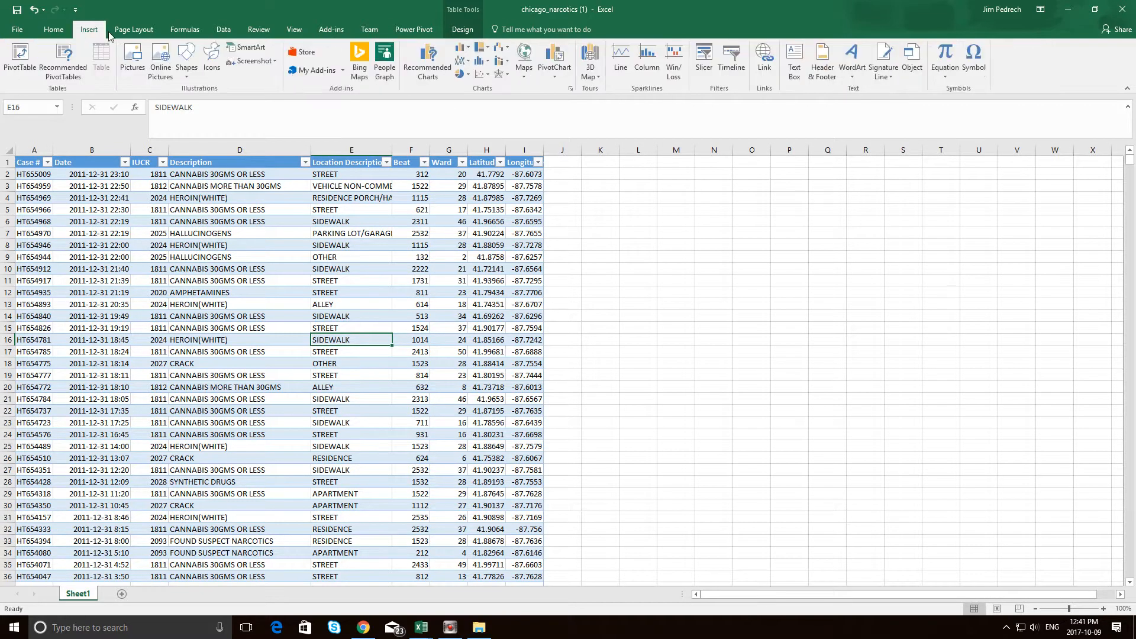
pyautogui.click(591, 74)
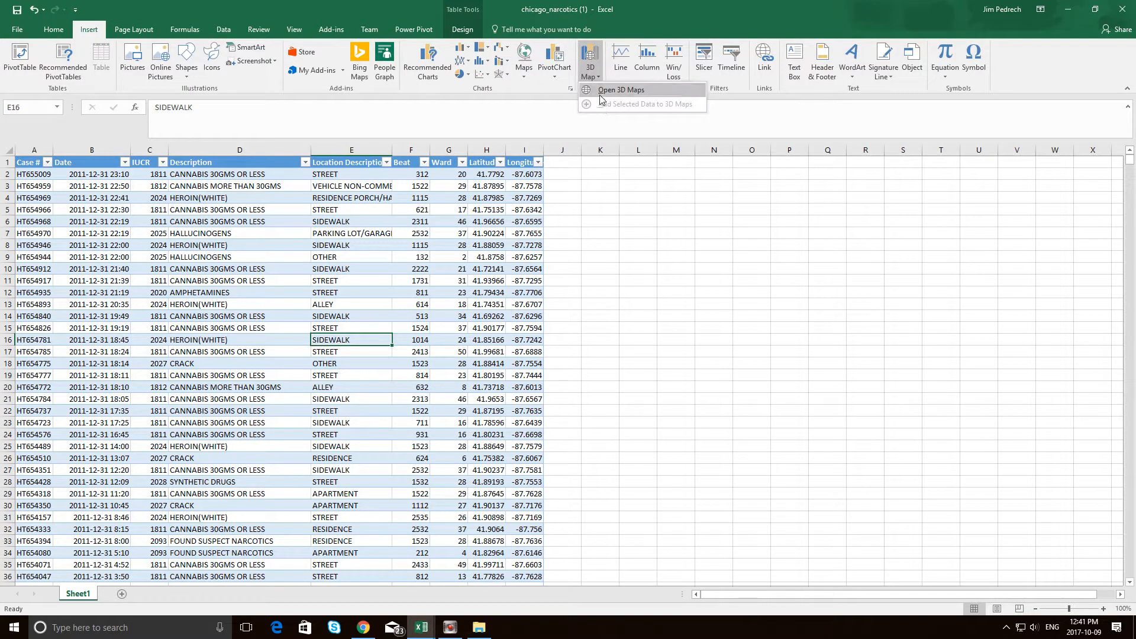
pyautogui.click(601, 94)
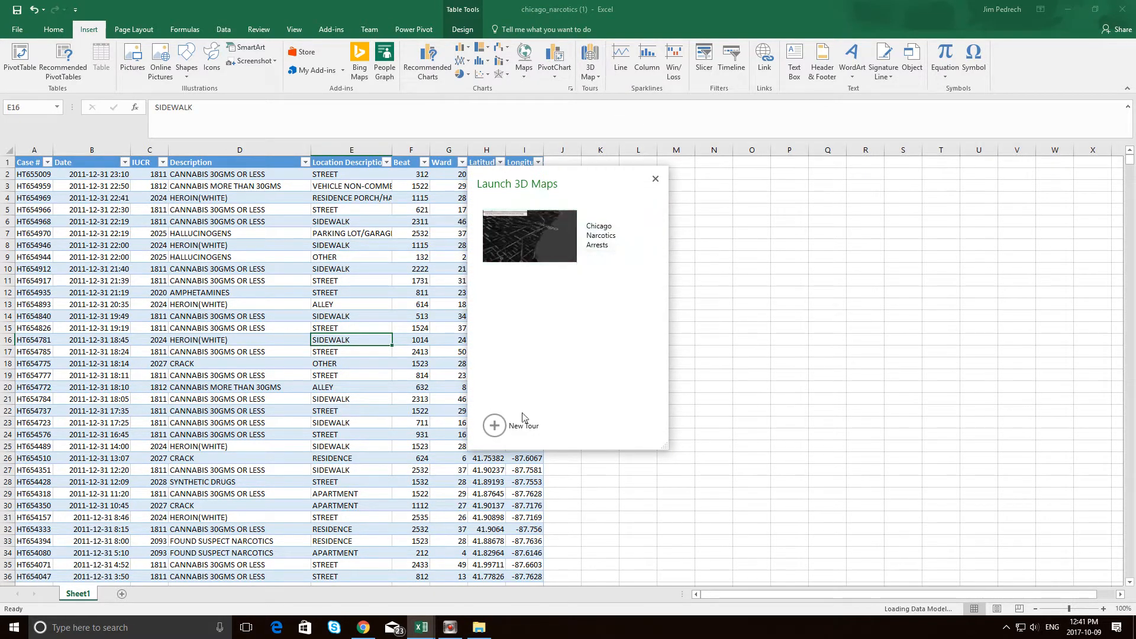
pyautogui.click(569, 259)
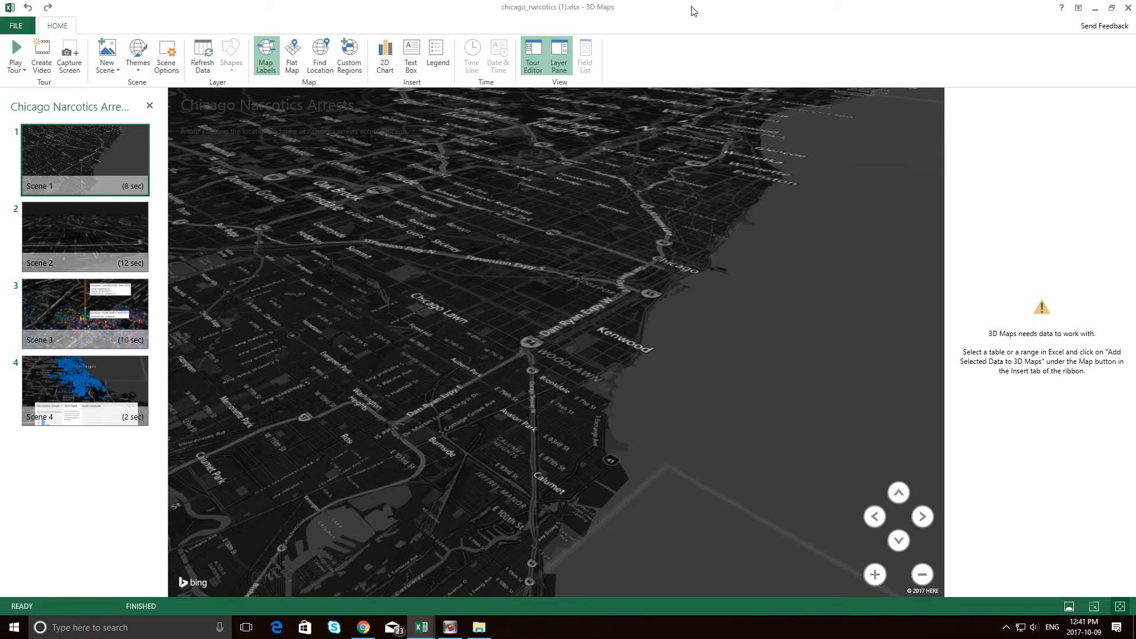
pyautogui.moveTo(694, 12); pyautogui.dragTo(1133, 12)
pyautogui.click(197, 259)
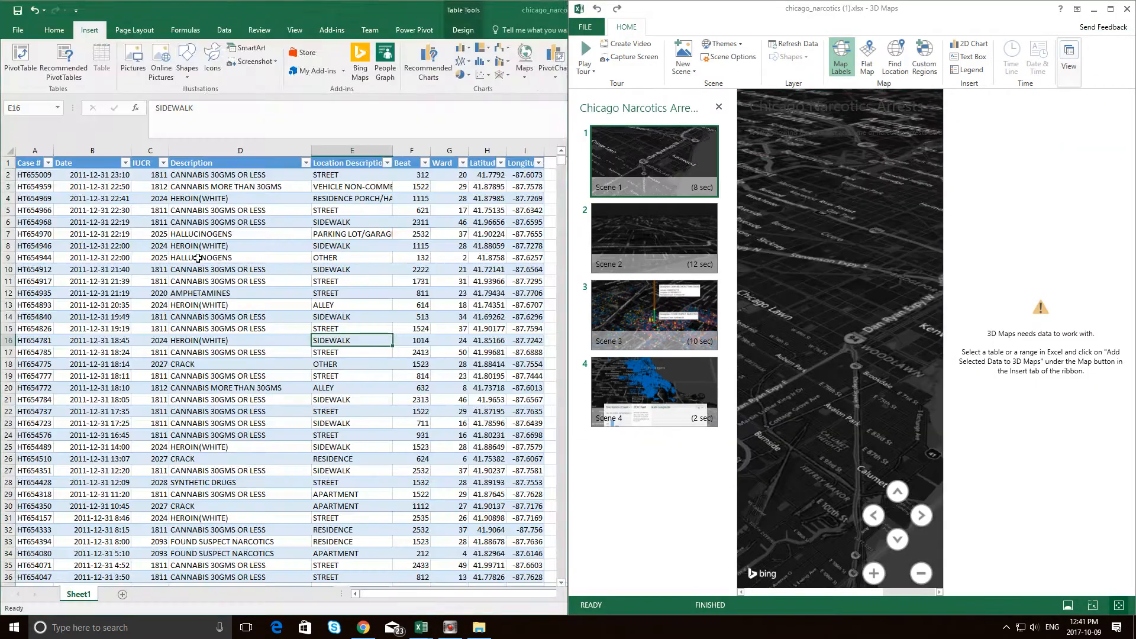
# Try selecting the Description column's data and the entire Location Description column of the table.
pyautogui.rightClick(235, 187)
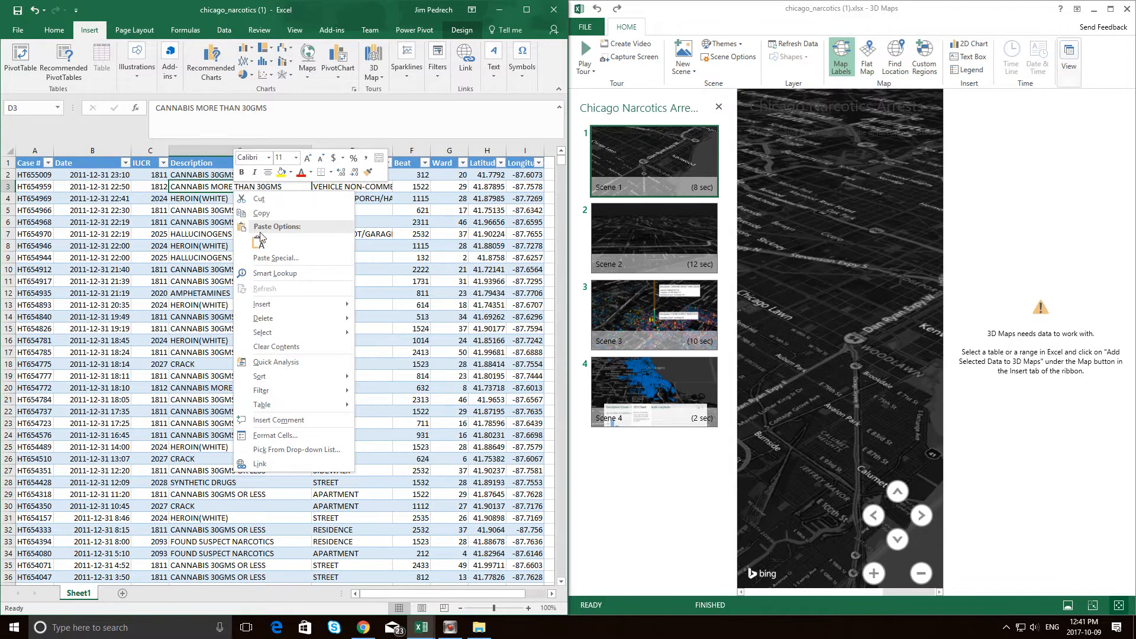
pyautogui.moveTo(303, 333)
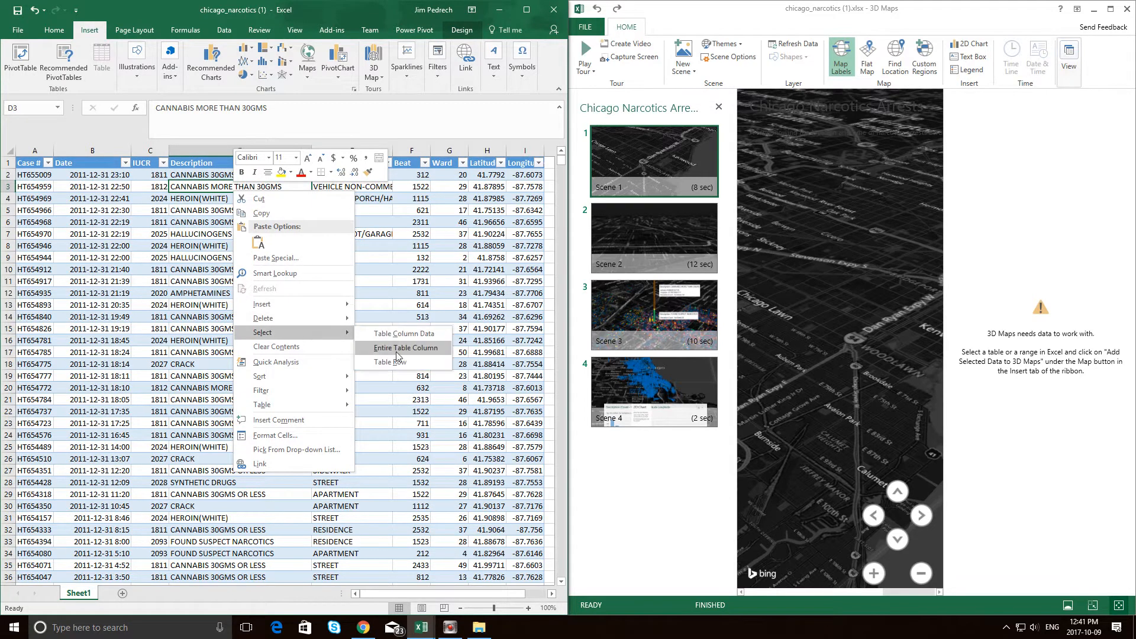
pyautogui.click(396, 334)
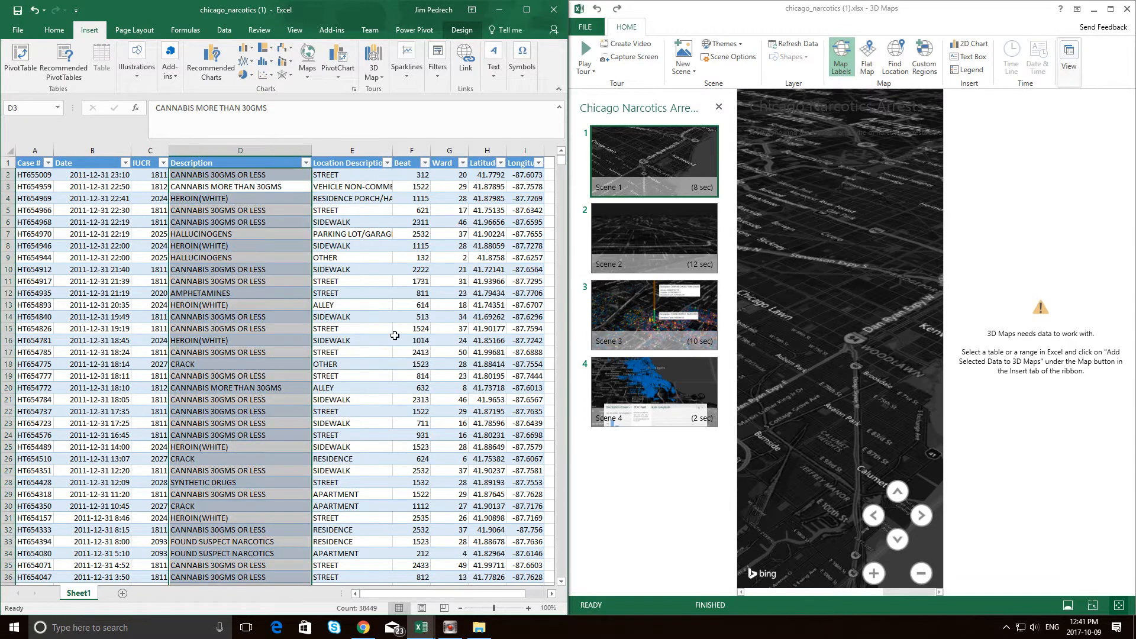
pyautogui.rightClick(350, 246)
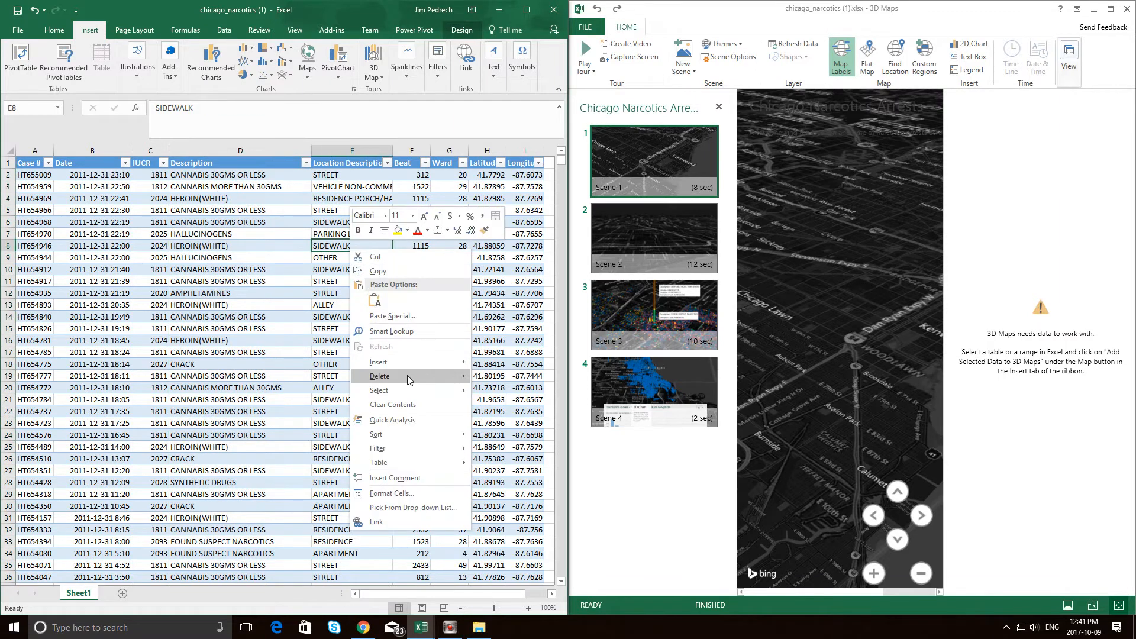
pyautogui.moveTo(413, 391)
pyautogui.click(501, 408)
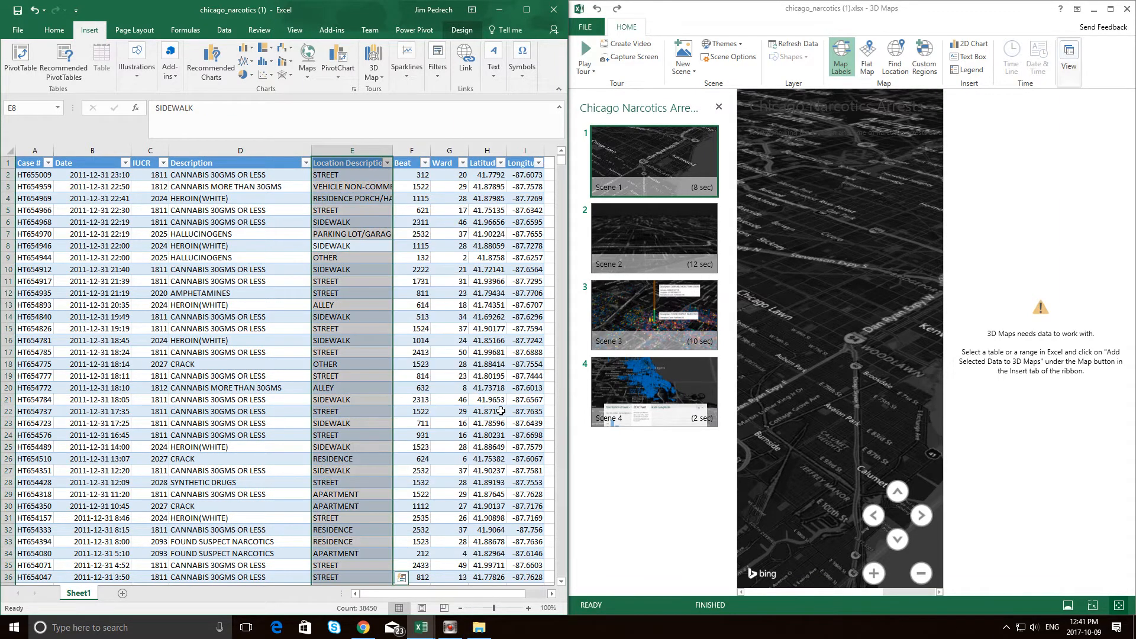
# Select all columns of the arrests table, from Case # to Longitude including headers, and add the selected data to 3D Maps.
pyautogui.click(32, 164)
pyautogui.hotkey('ctrl', 'shift', 'Right')
pyautogui.hotkey('shift', 'Down')
pyautogui.hotkey('shift', 'Up')
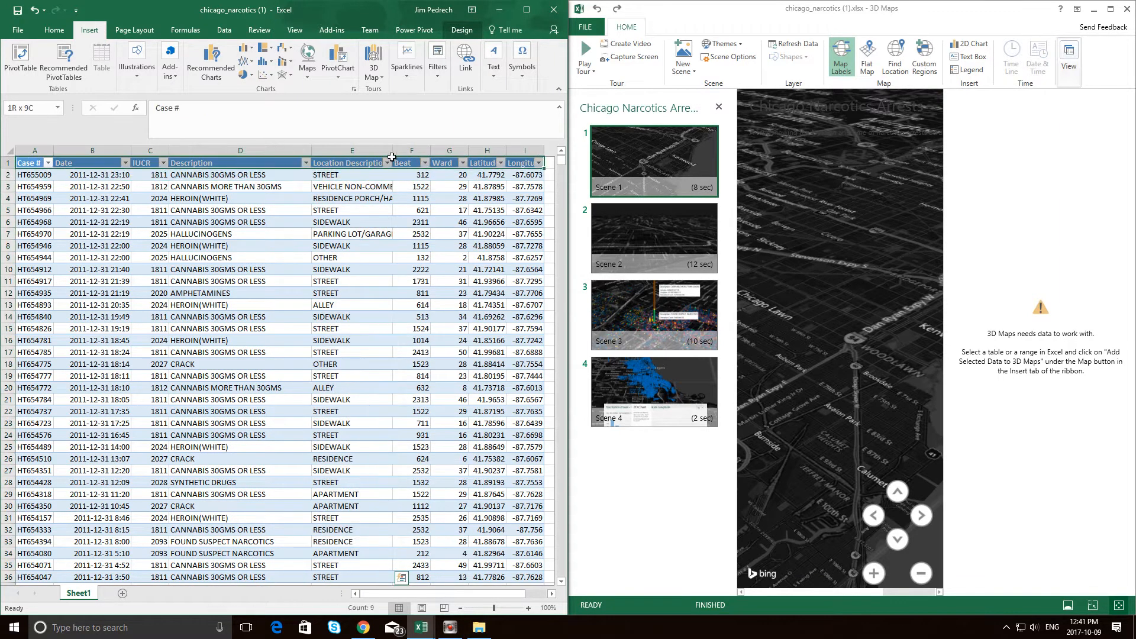
pyautogui.rightClick(444, 164)
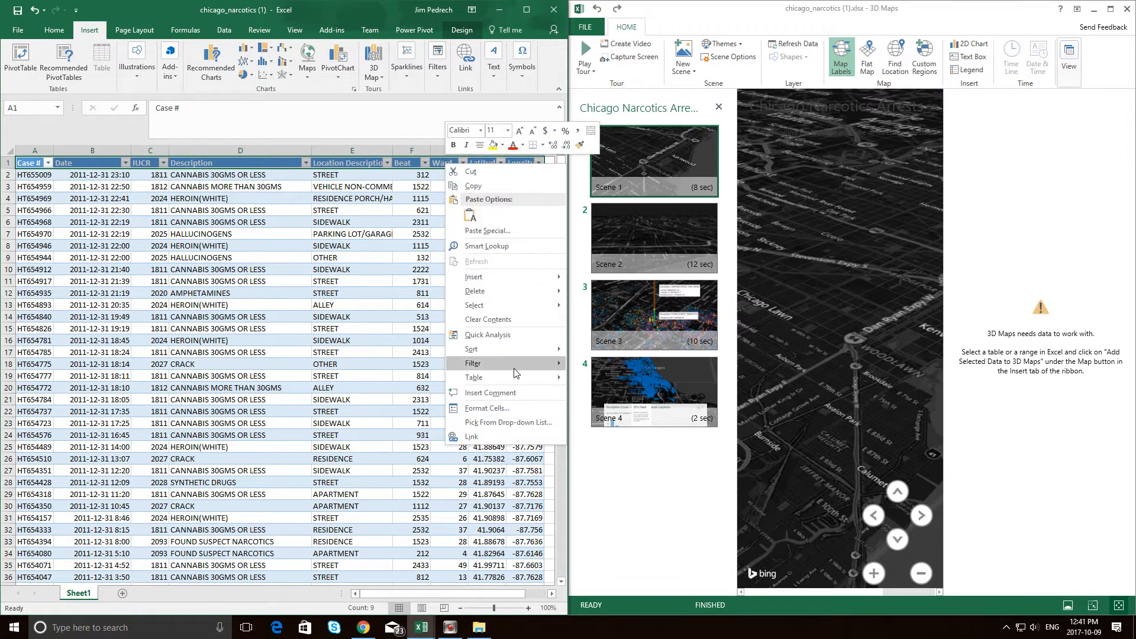
pyautogui.moveTo(526, 305)
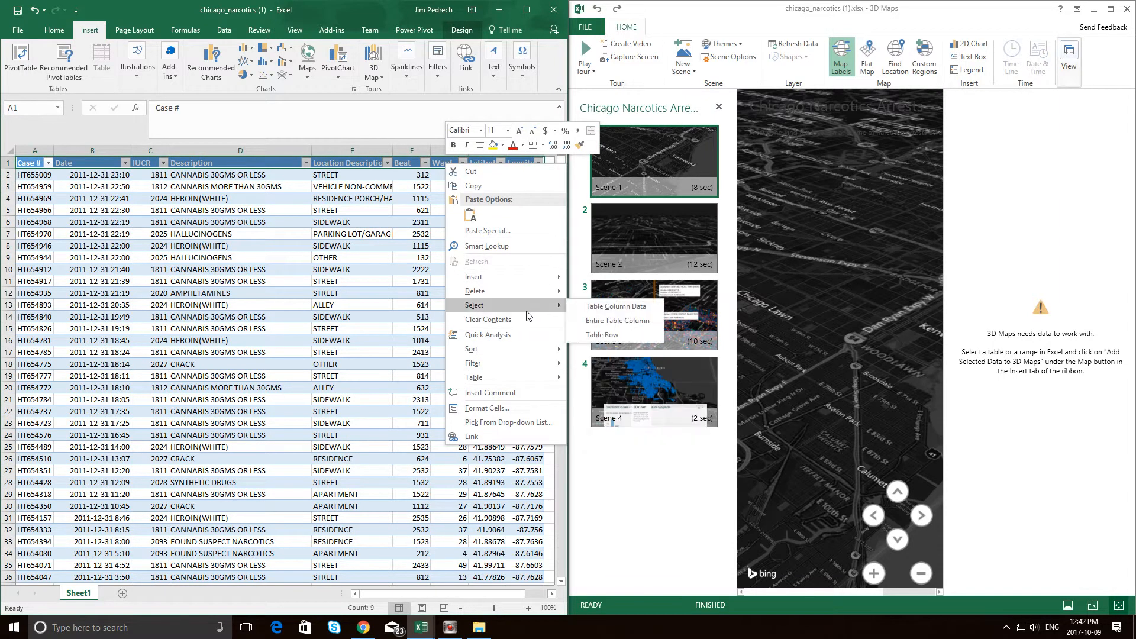
pyautogui.click(601, 321)
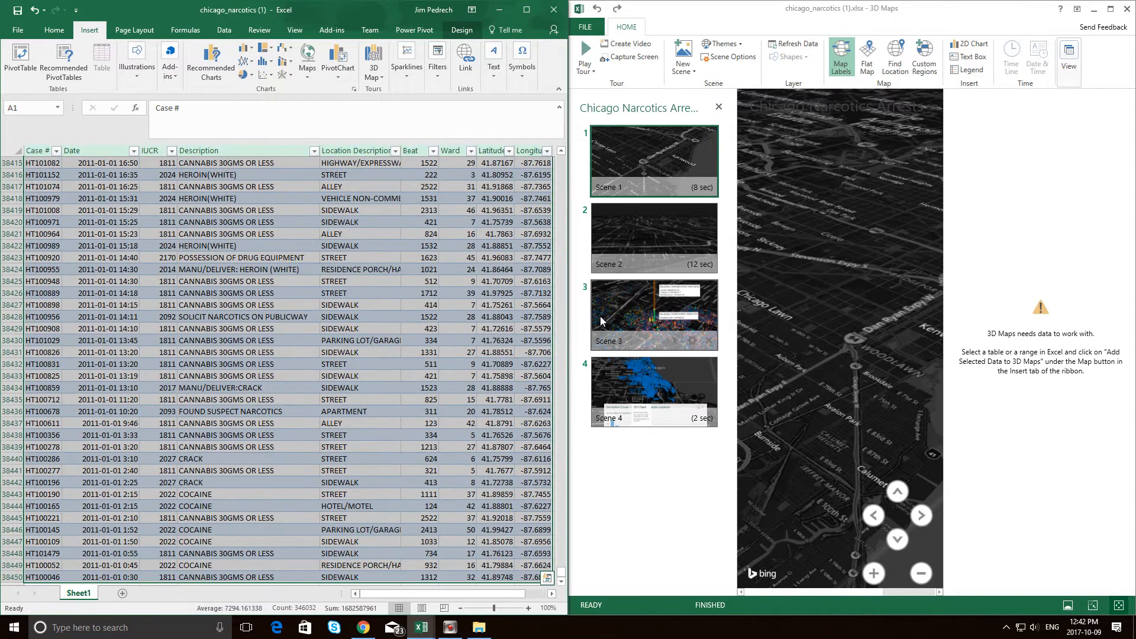
pyautogui.click(373, 75)
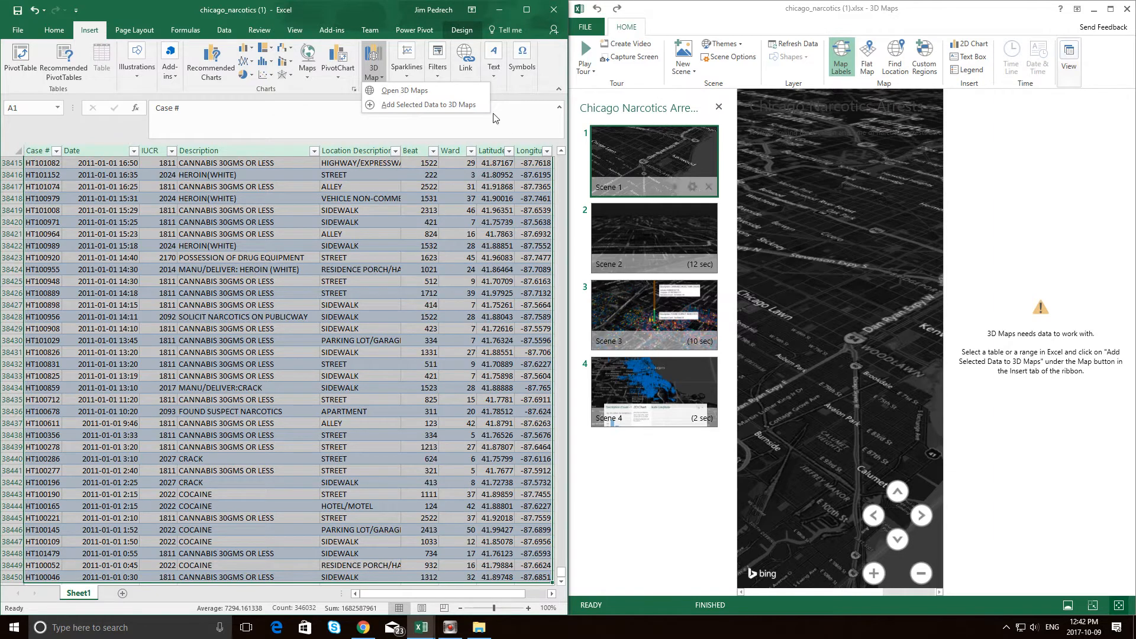
pyautogui.click(385, 105)
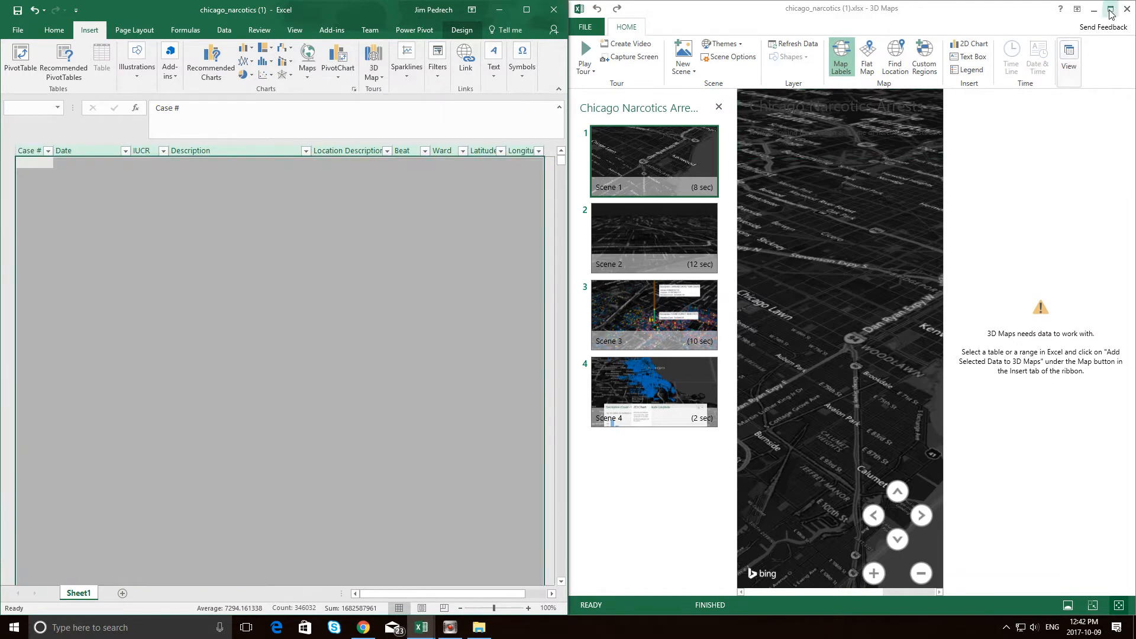
# Maximize the 3D Maps window and assign Beat as the Location and Date as the Category of Layer 2.
pyautogui.click(1110, 9)
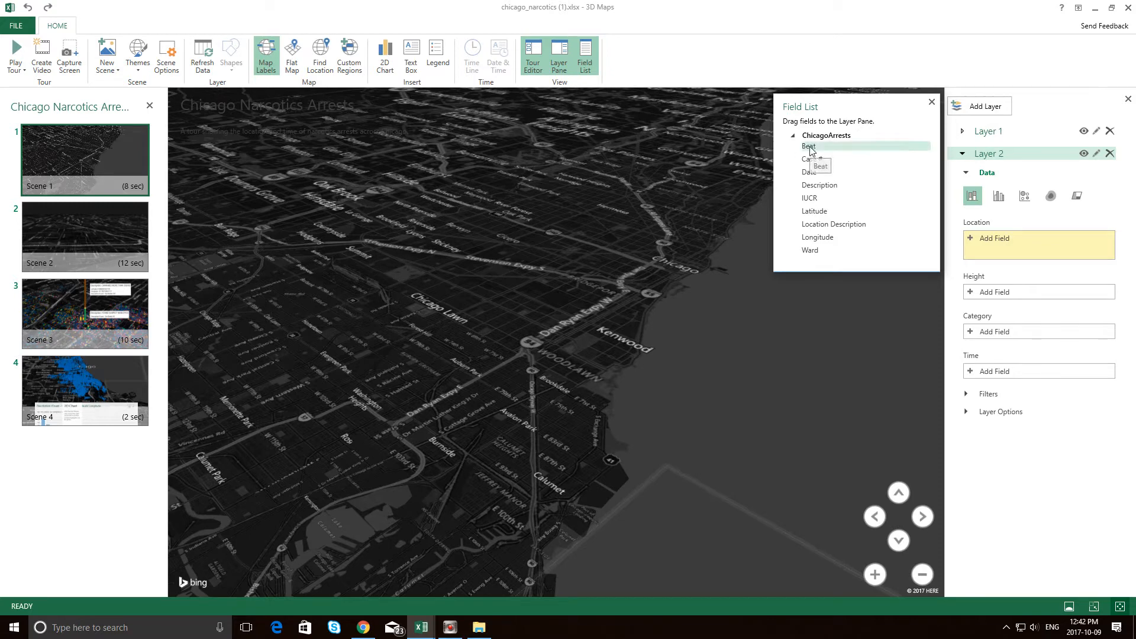
pyautogui.moveTo(810, 147); pyautogui.dragTo(985, 249)
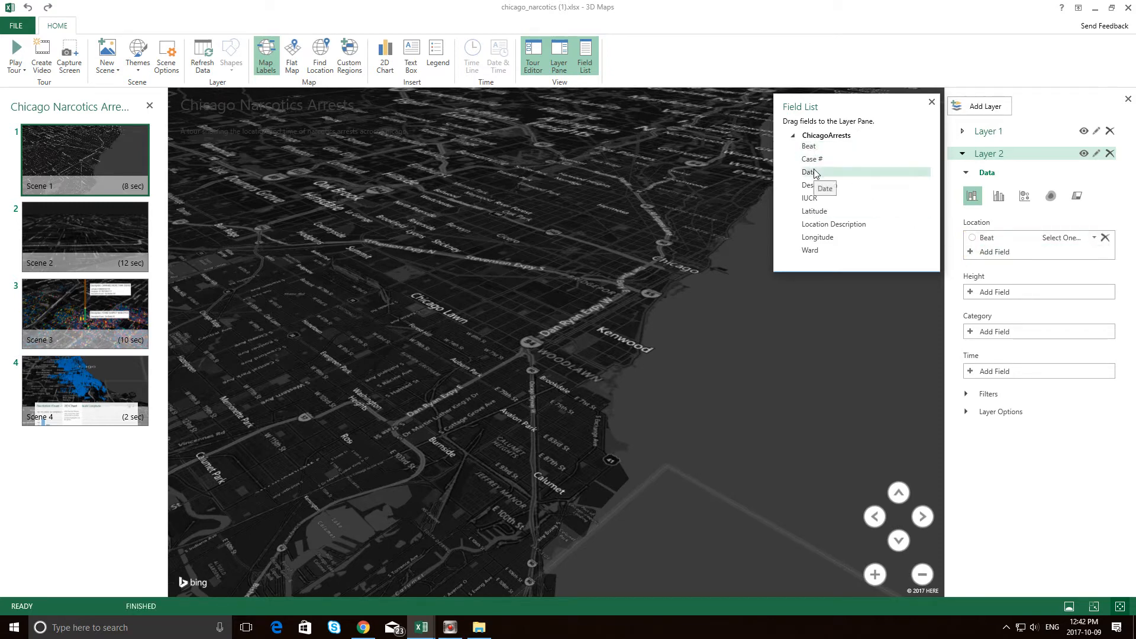
pyautogui.moveTo(815, 173); pyautogui.dragTo(999, 336)
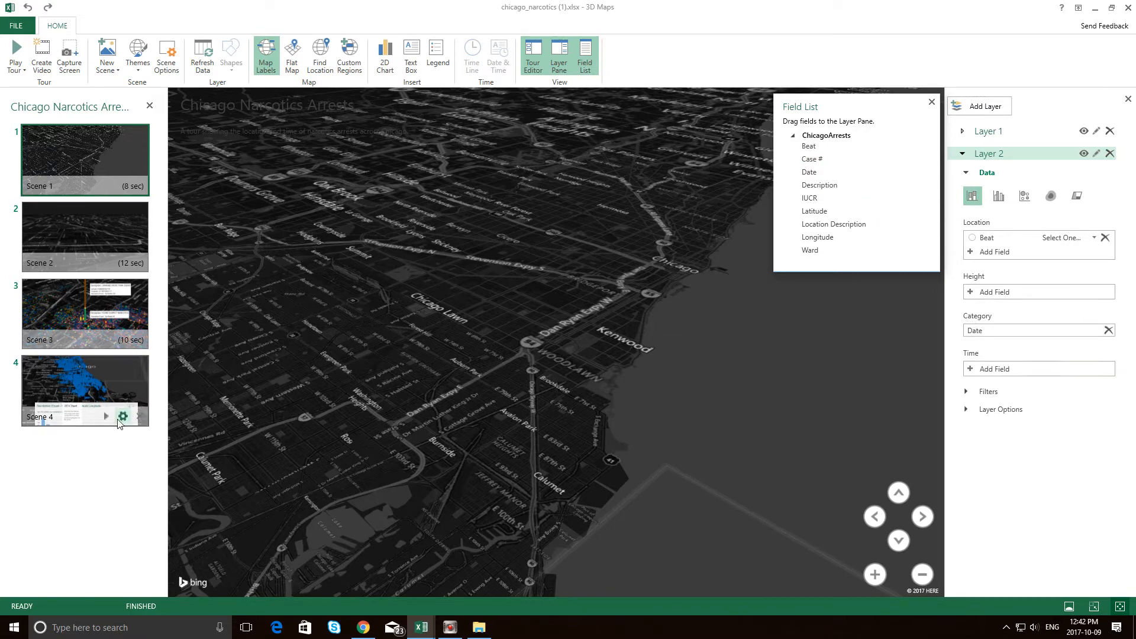
# Play the tour from Scene 4, browse its 2D chart by location and try another chart type before returning to the editor.
pyautogui.click(105, 416)
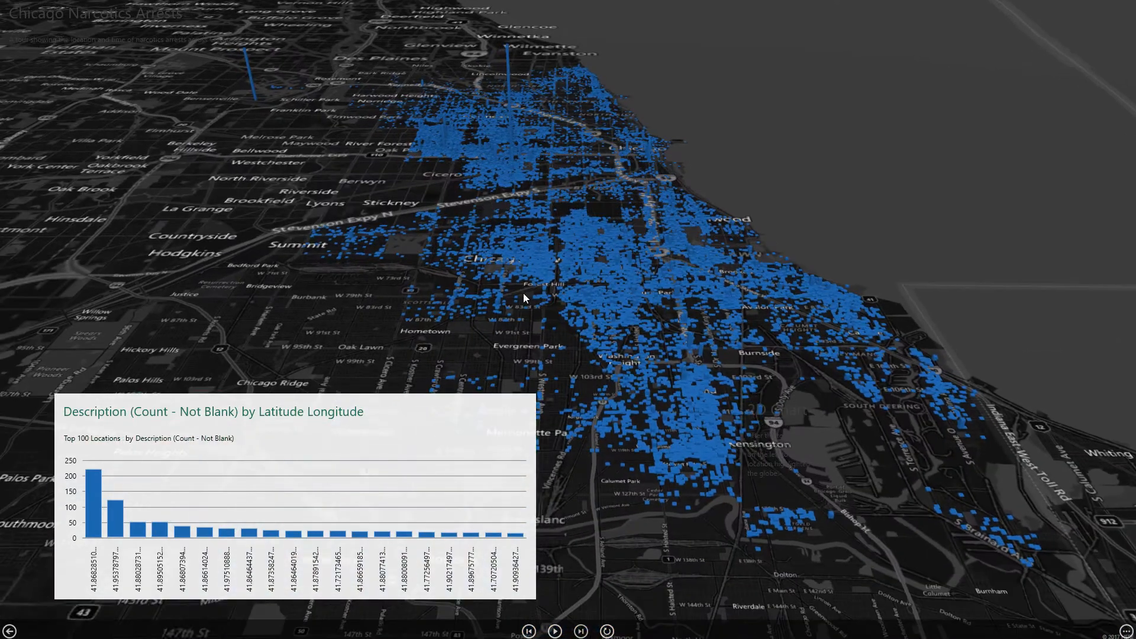
pyautogui.moveTo(97, 515)
pyautogui.moveTo(132, 542); pyautogui.dragTo(439, 532)
pyautogui.click(514, 411)
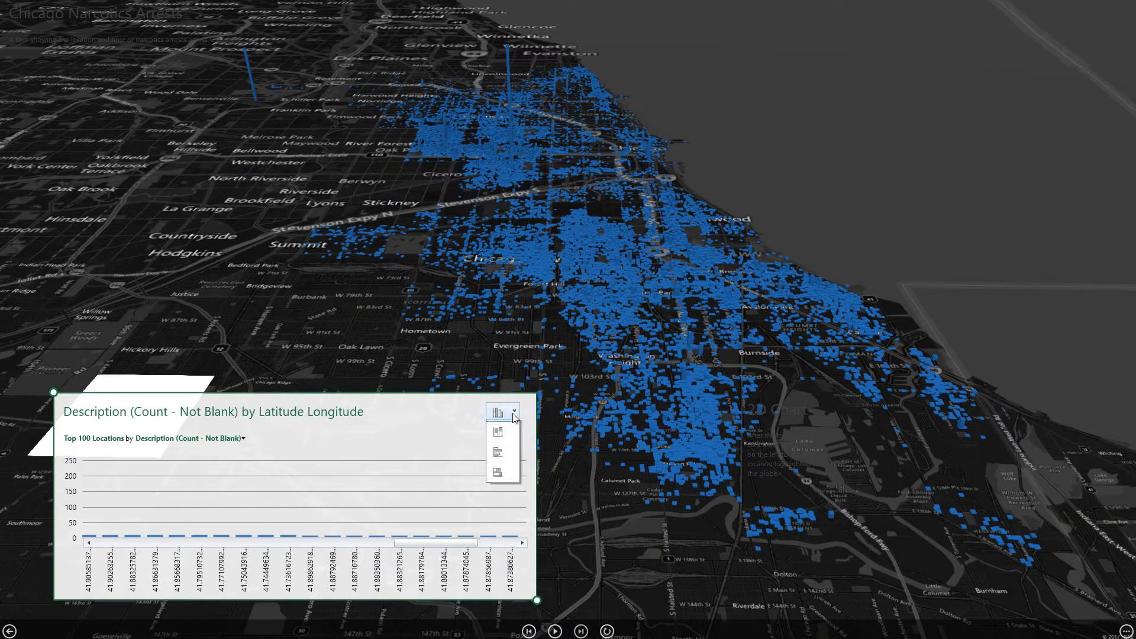
pyautogui.click(498, 451)
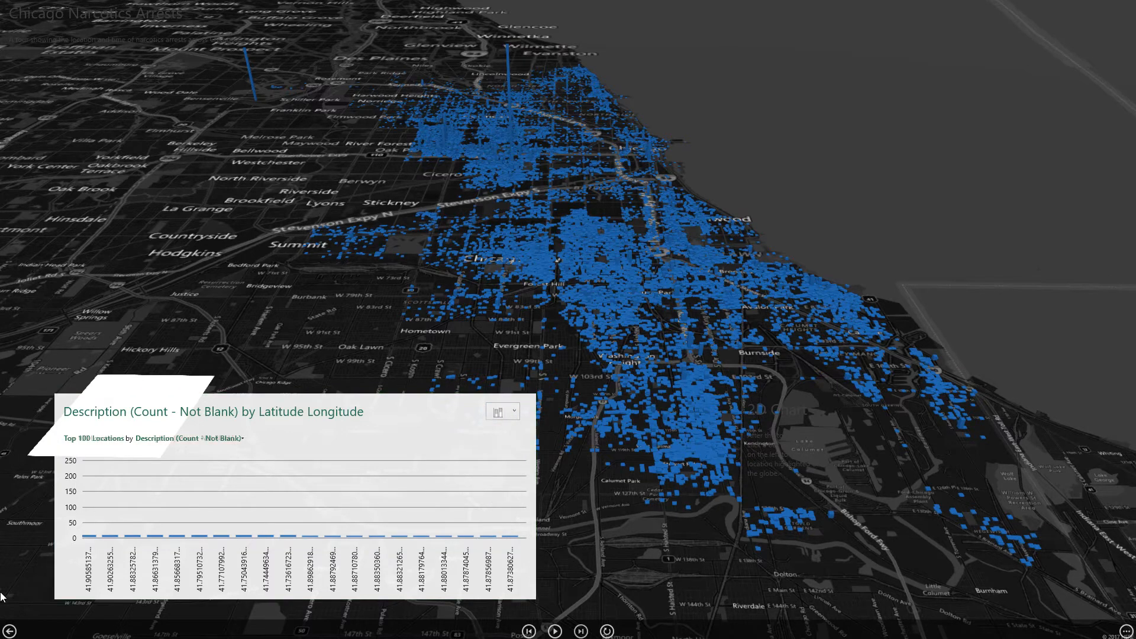
pyautogui.click(9, 632)
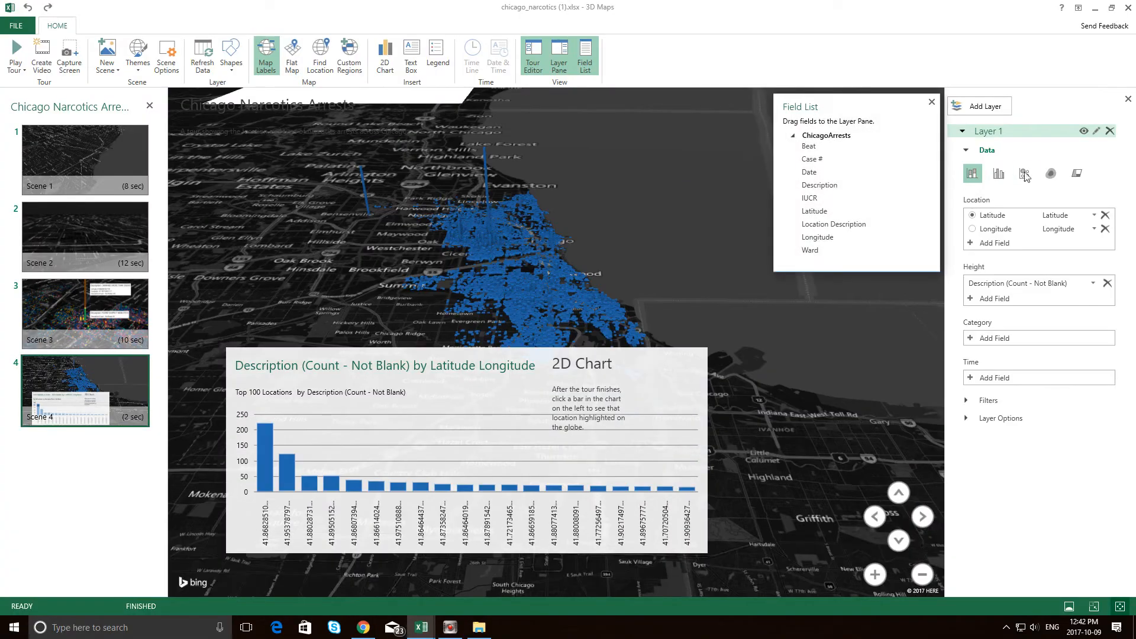
# Change the visualization of Layer 1 in Scene 4 to Bubble.
pyautogui.click(1027, 177)
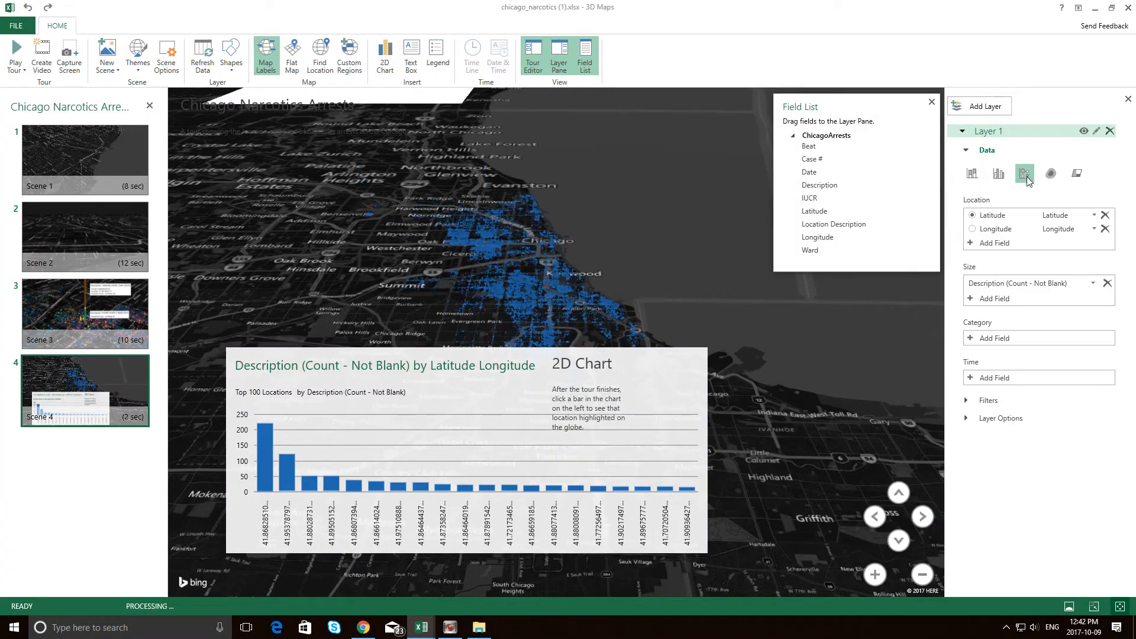
# Try the Heat Map and Region visualizations on Layer 1 of Scene 4 and return the layer to Bubble.
pyautogui.click(1058, 183)
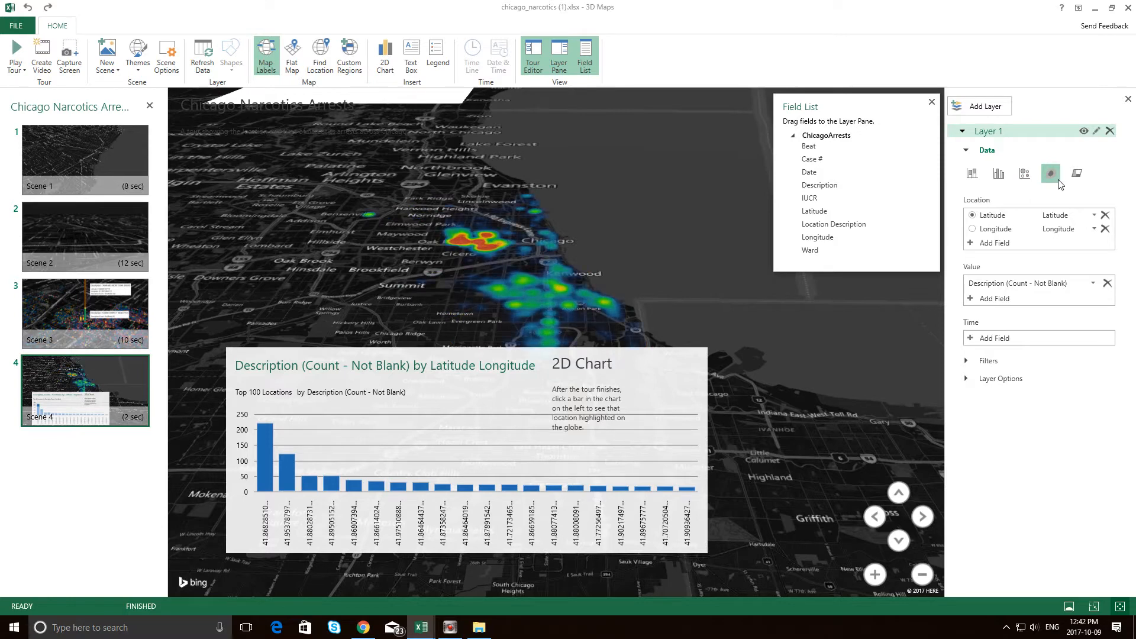
pyautogui.click(1075, 178)
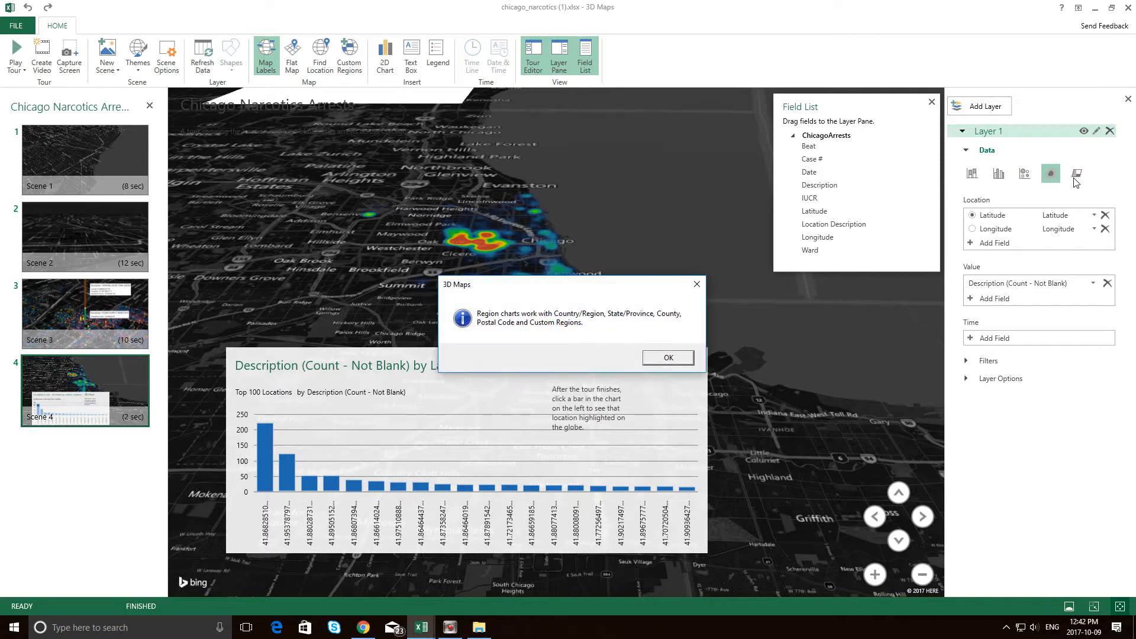
pyautogui.click(696, 284)
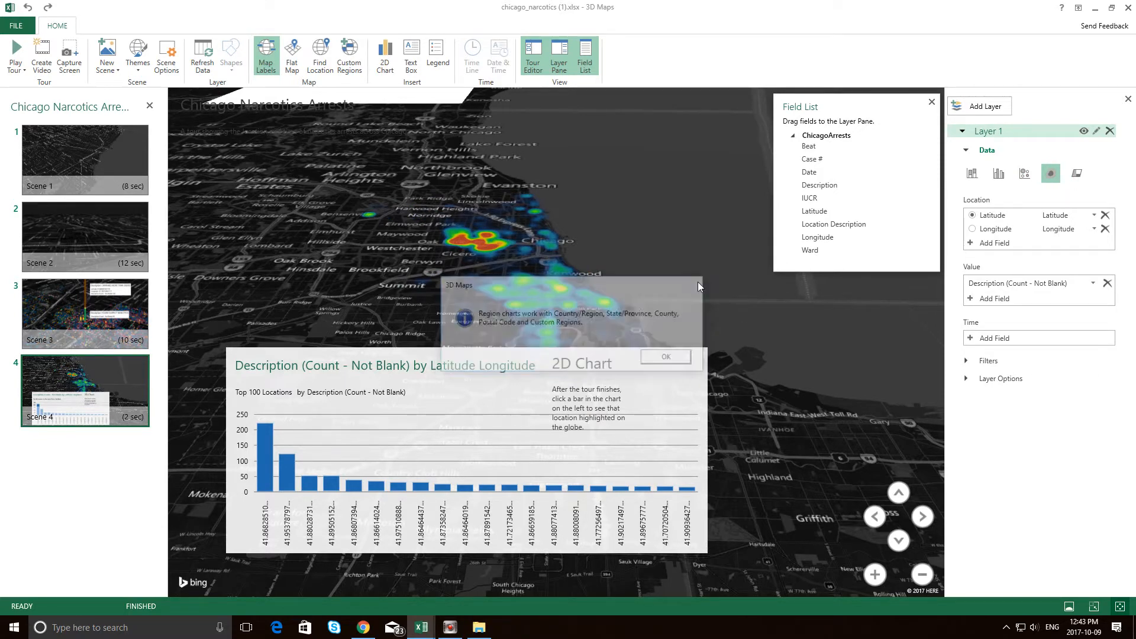
pyautogui.click(1025, 173)
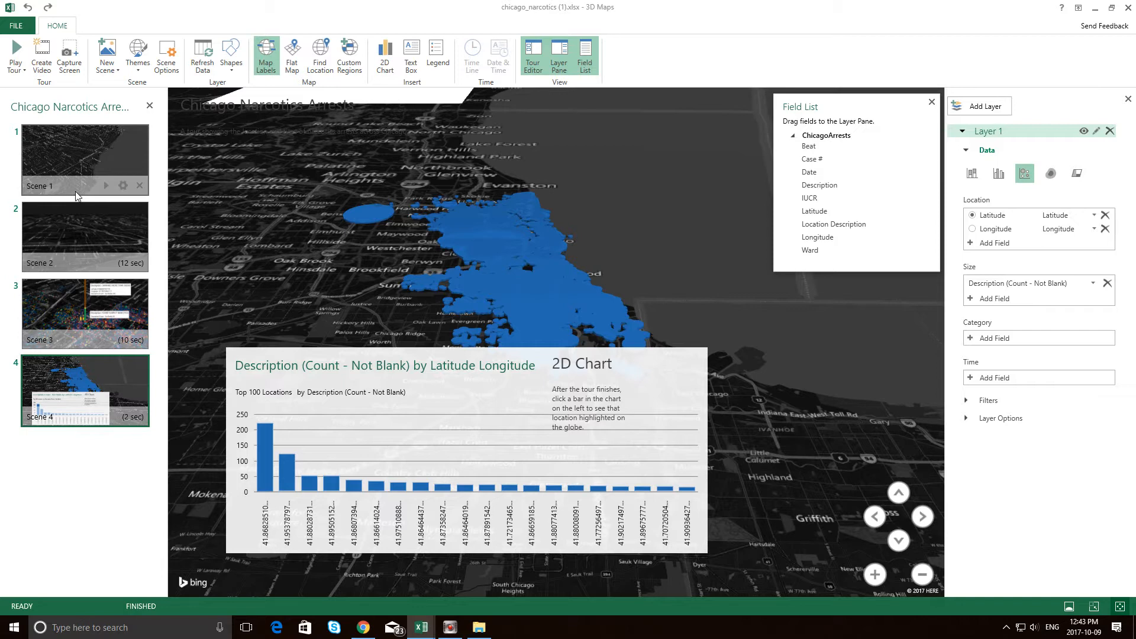
# View the quality options for creating a video of the tour and the choices for playing the tour.
pyautogui.click(43, 65)
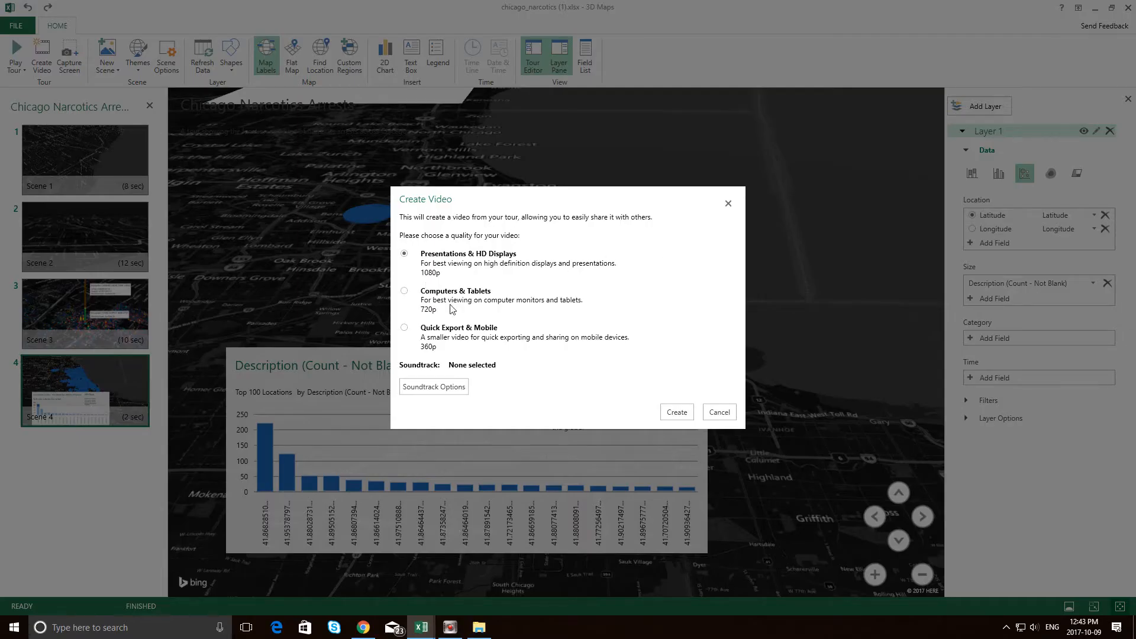
pyautogui.click(717, 413)
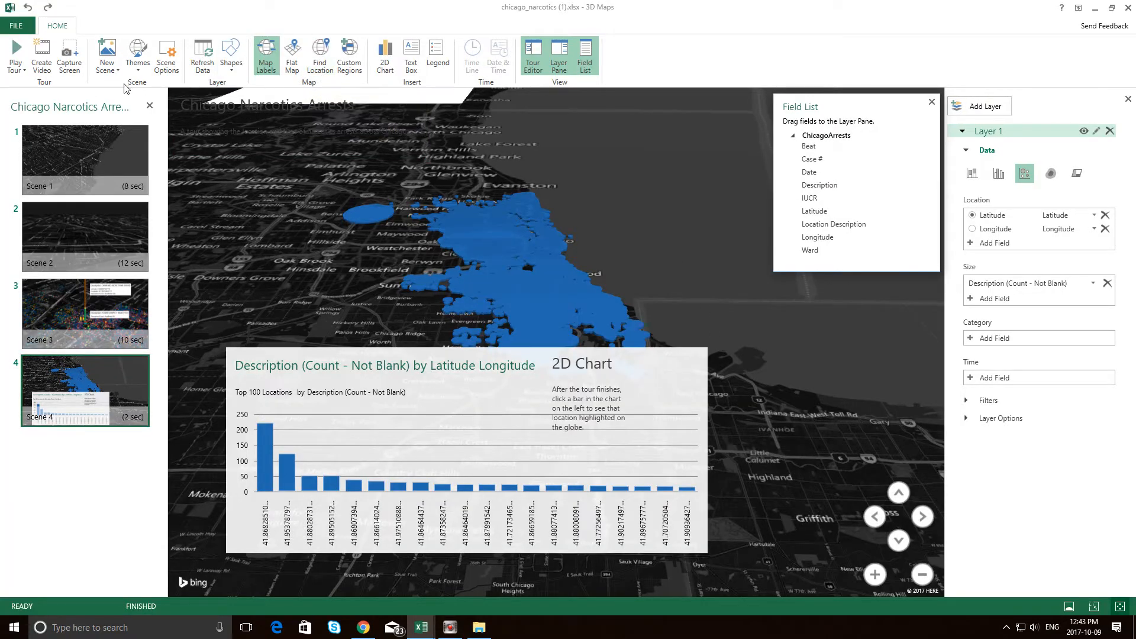
pyautogui.click(25, 71)
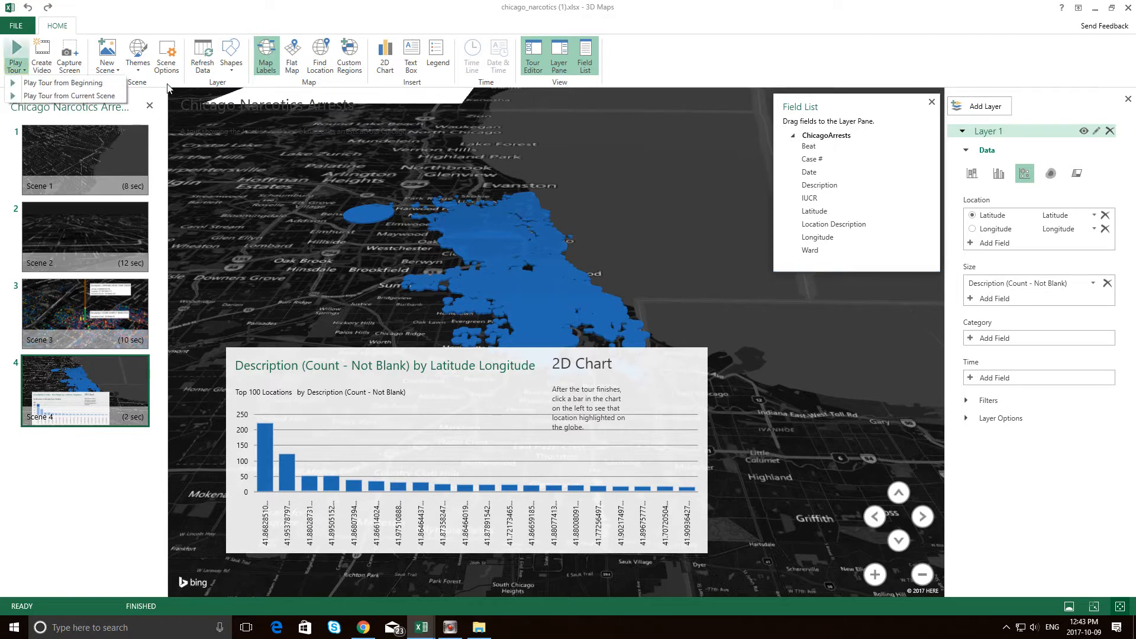
pyautogui.click(211, 86)
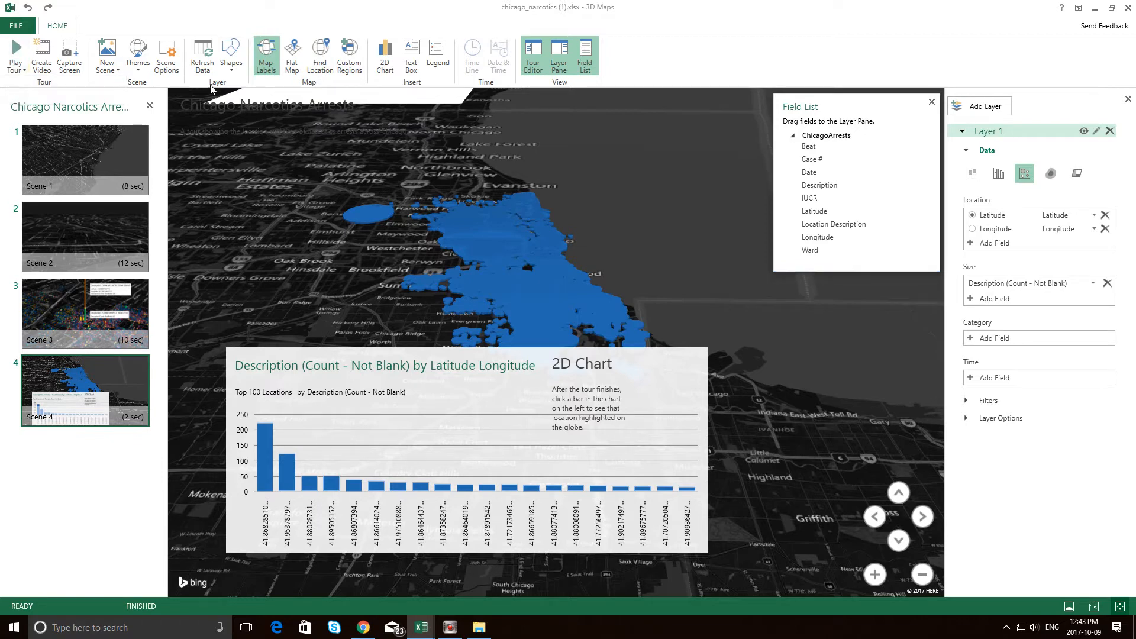
pyautogui.click(293, 60)
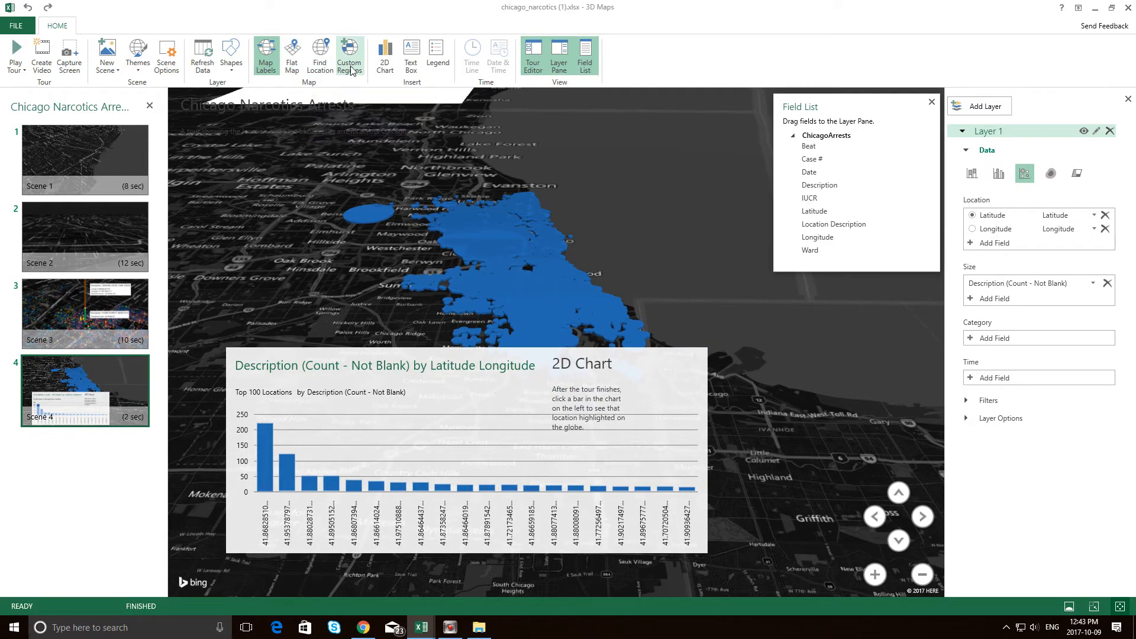
# Close 3D Maps, maximize the narcotics workbook window and create a new blank workbook.
pyautogui.click(1128, 8)
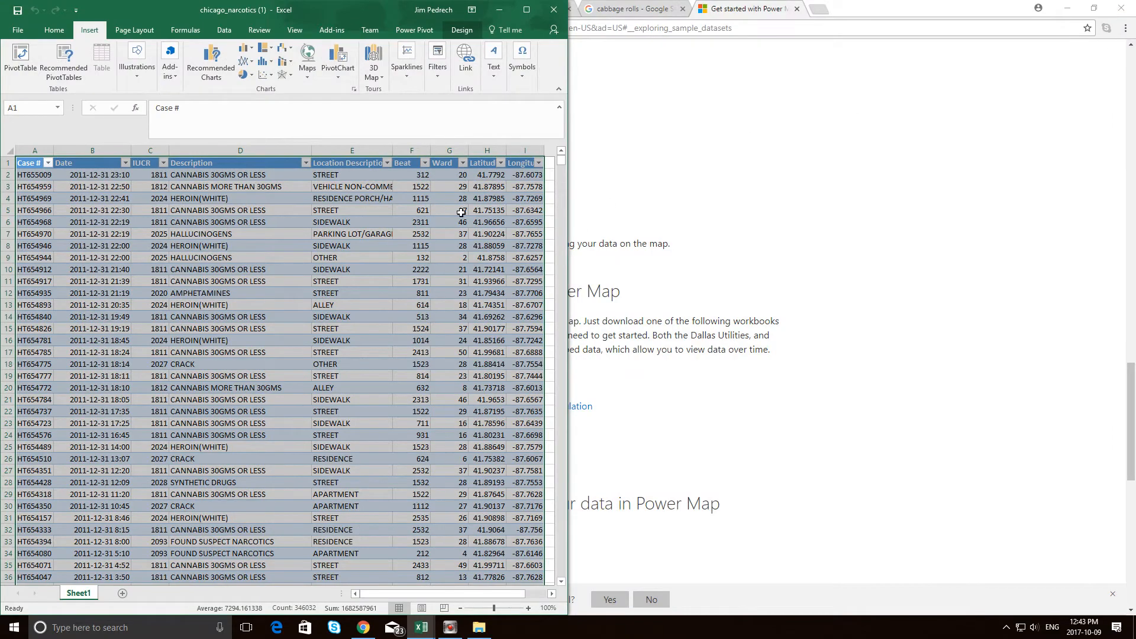
pyautogui.doubleClick(529, 14)
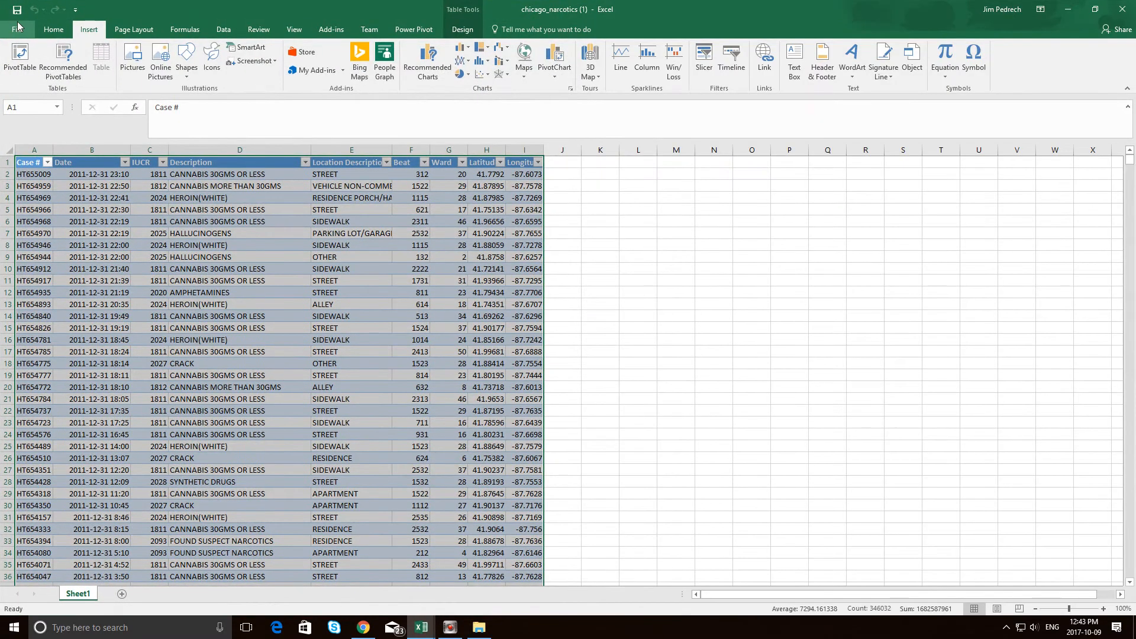
pyautogui.click(18, 31)
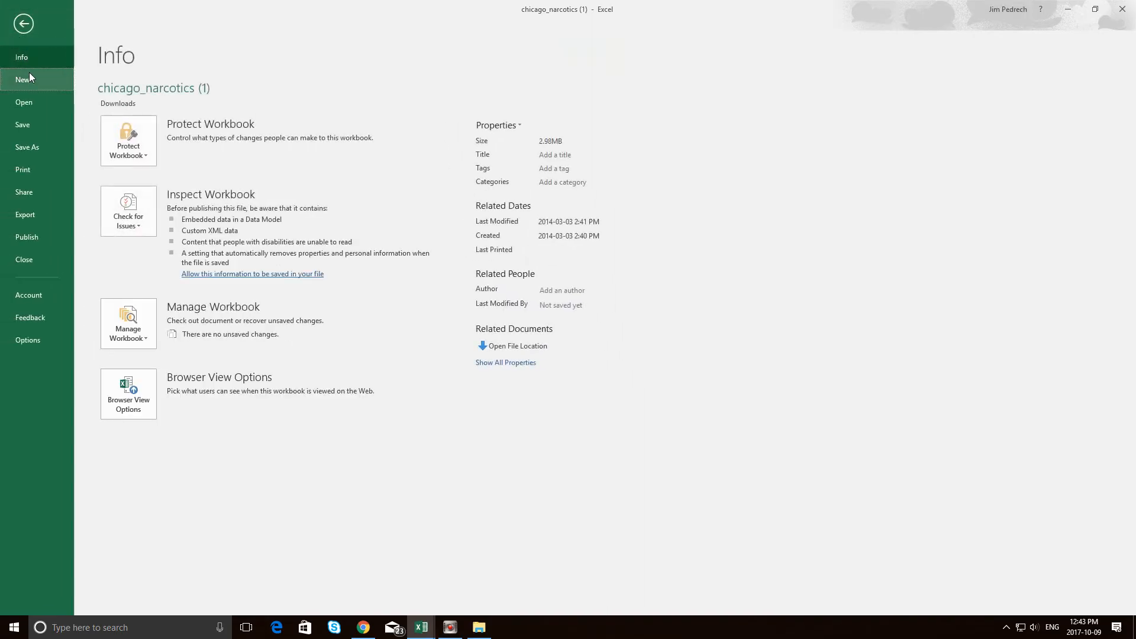
pyautogui.click(29, 73)
pyautogui.click(156, 211)
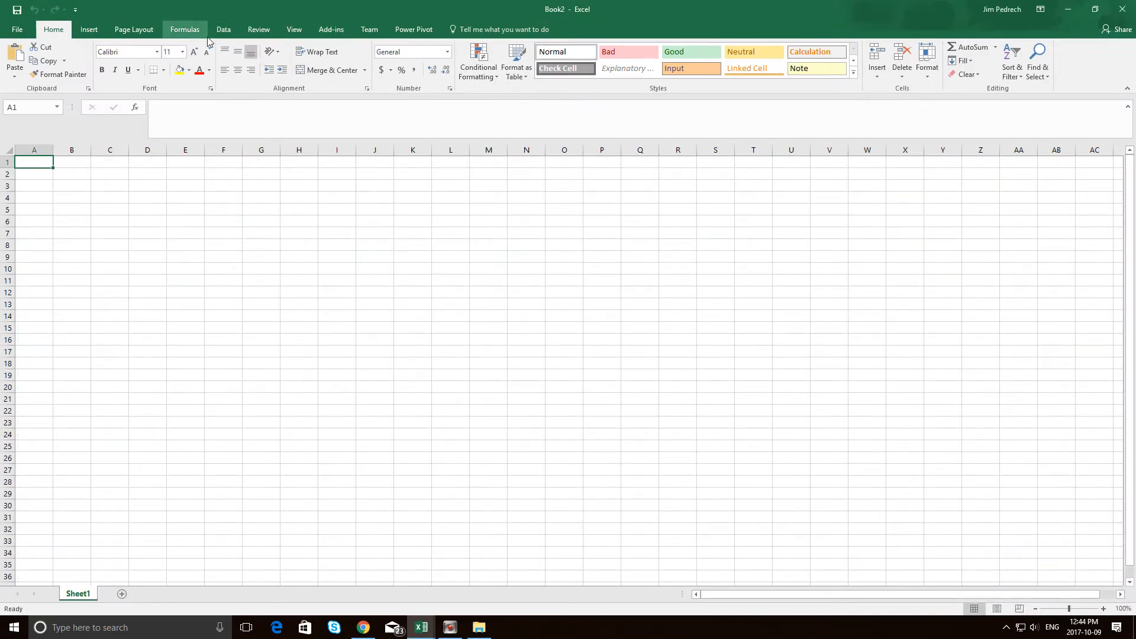
# Open 3D Maps from the blank workbook and turn the globe in Scene 1 to North America.
pyautogui.click(223, 31)
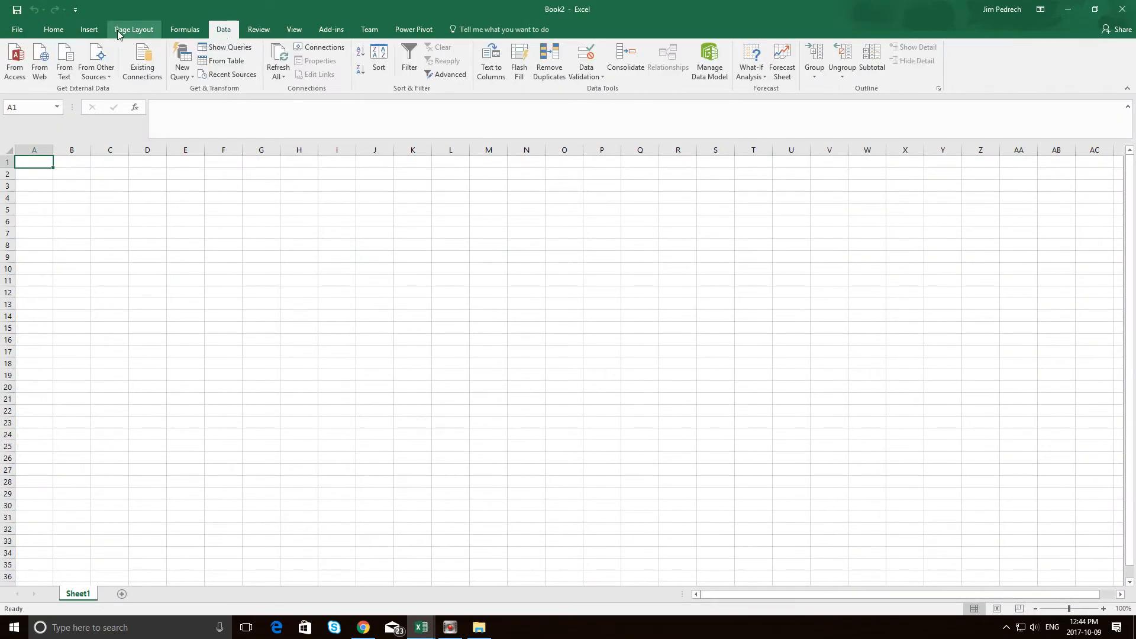
pyautogui.click(80, 33)
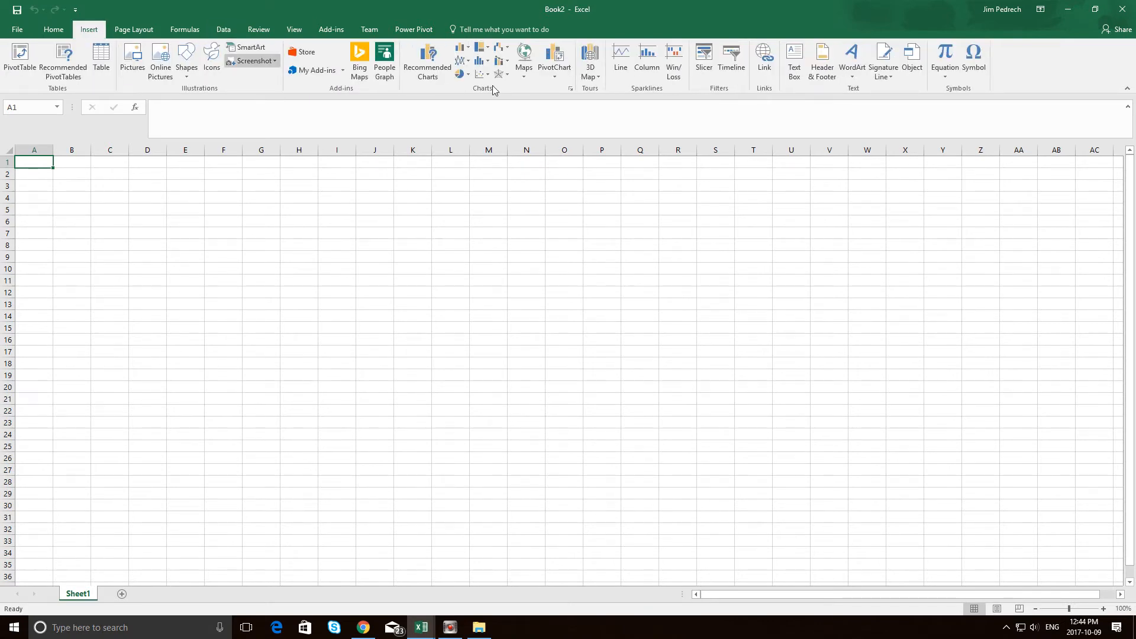
pyautogui.click(589, 70)
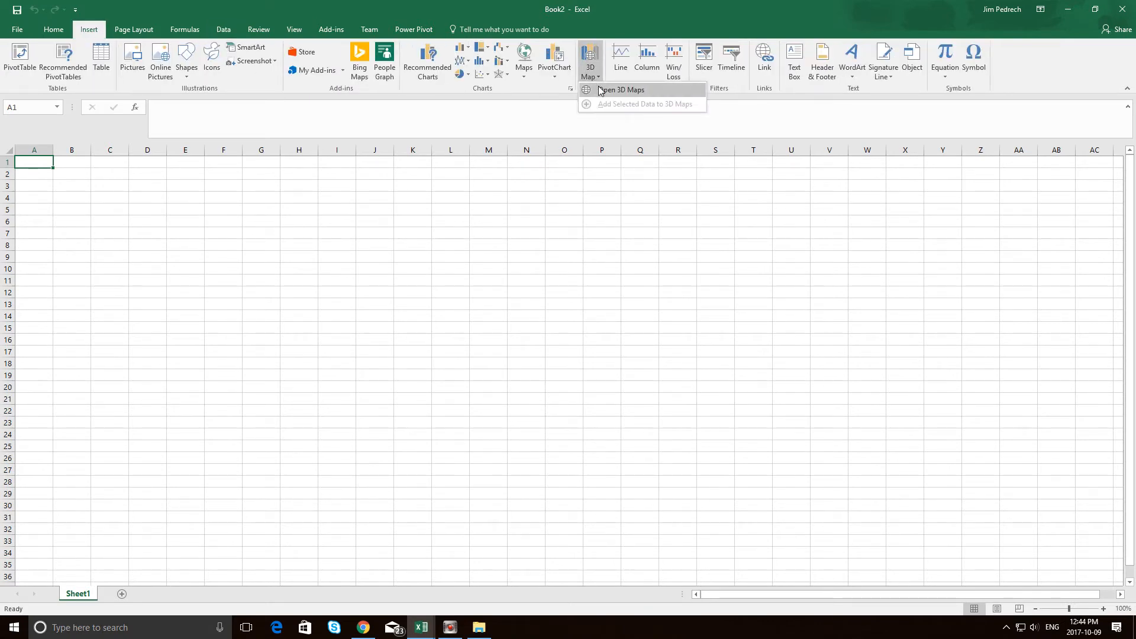
pyautogui.click(600, 90)
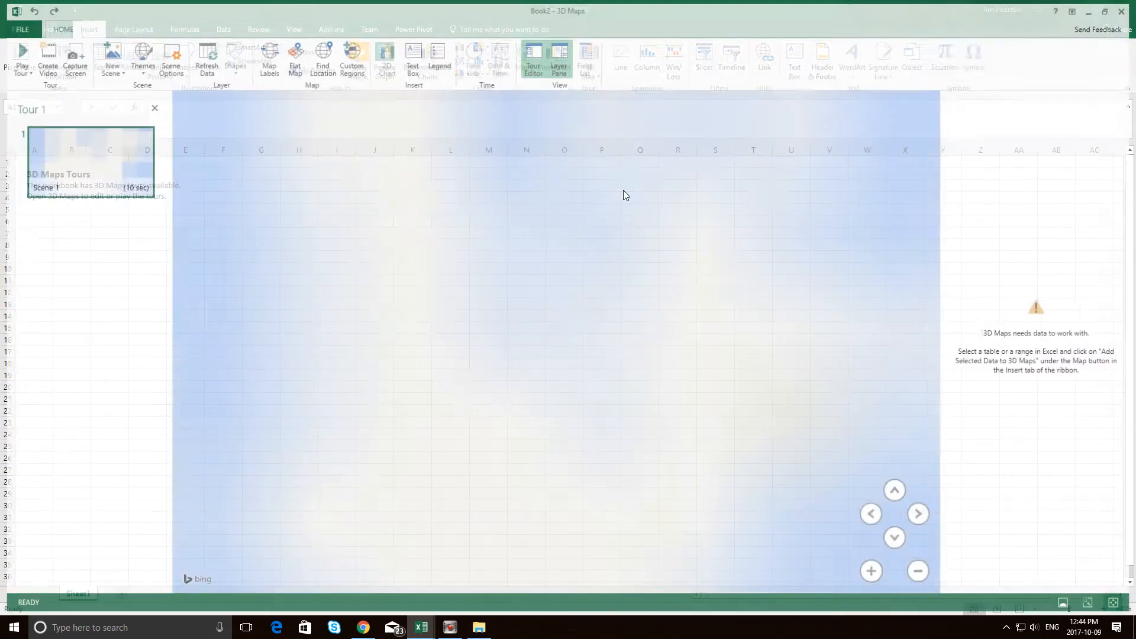
pyautogui.moveTo(598, 279); pyautogui.dragTo(199, 285)
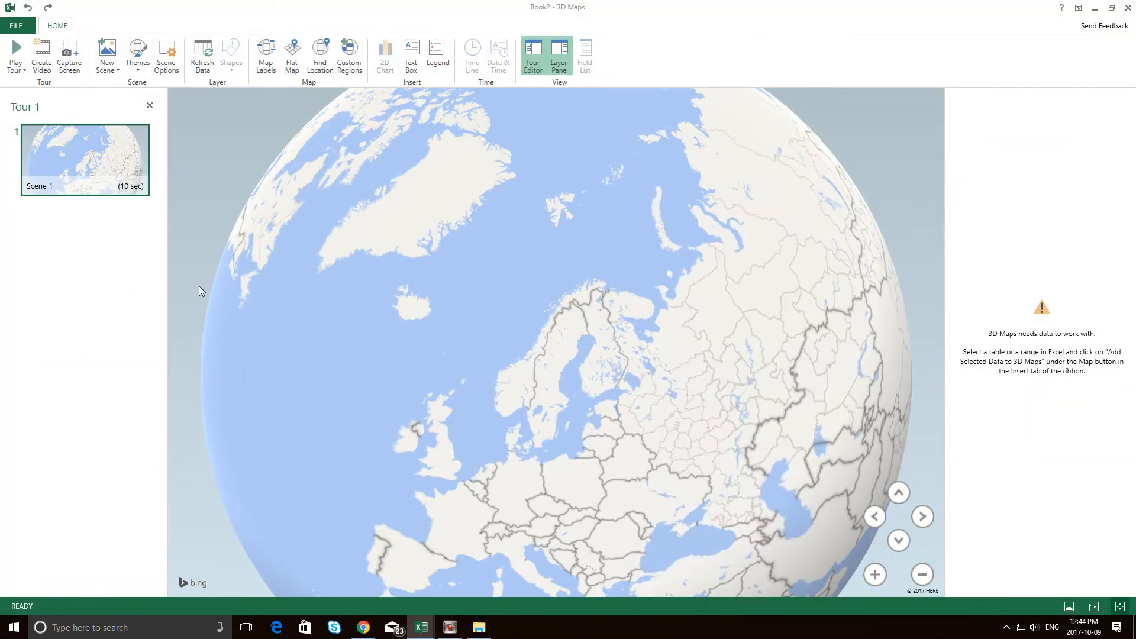
pyautogui.moveTo(460, 291)
pyautogui.mouseDown()
pyautogui.moveTo(573, 220)
pyautogui.moveTo(692, 178)
pyautogui.mouseUp()
pyautogui.moveTo(450, 254); pyautogui.dragTo(833, 273)
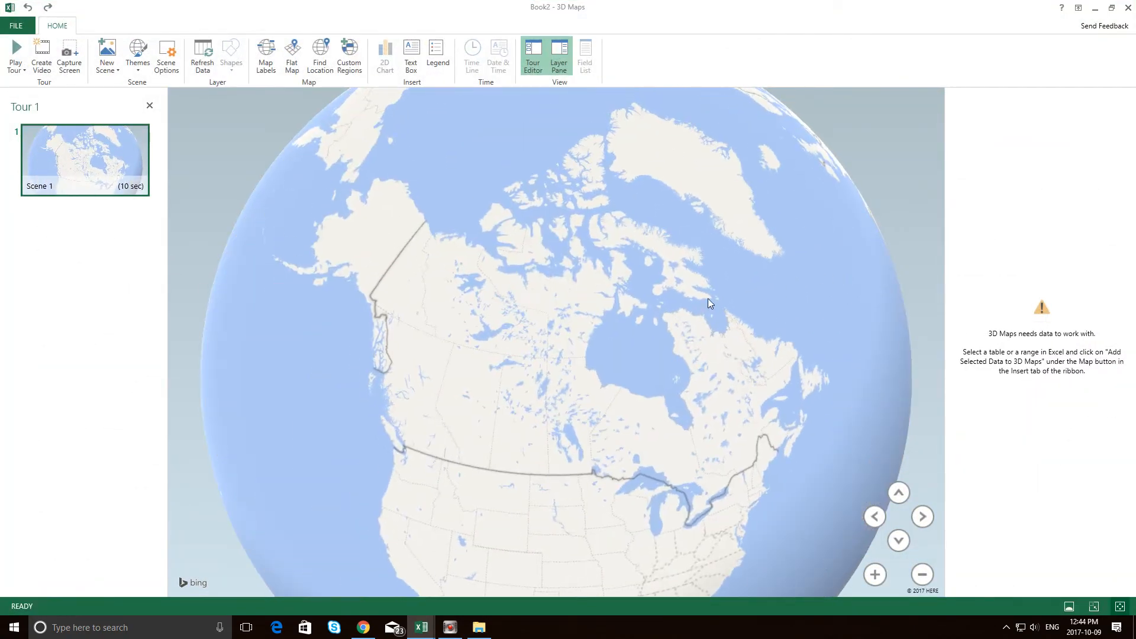
pyautogui.moveTo(710, 303); pyautogui.dragTo(629, 187)
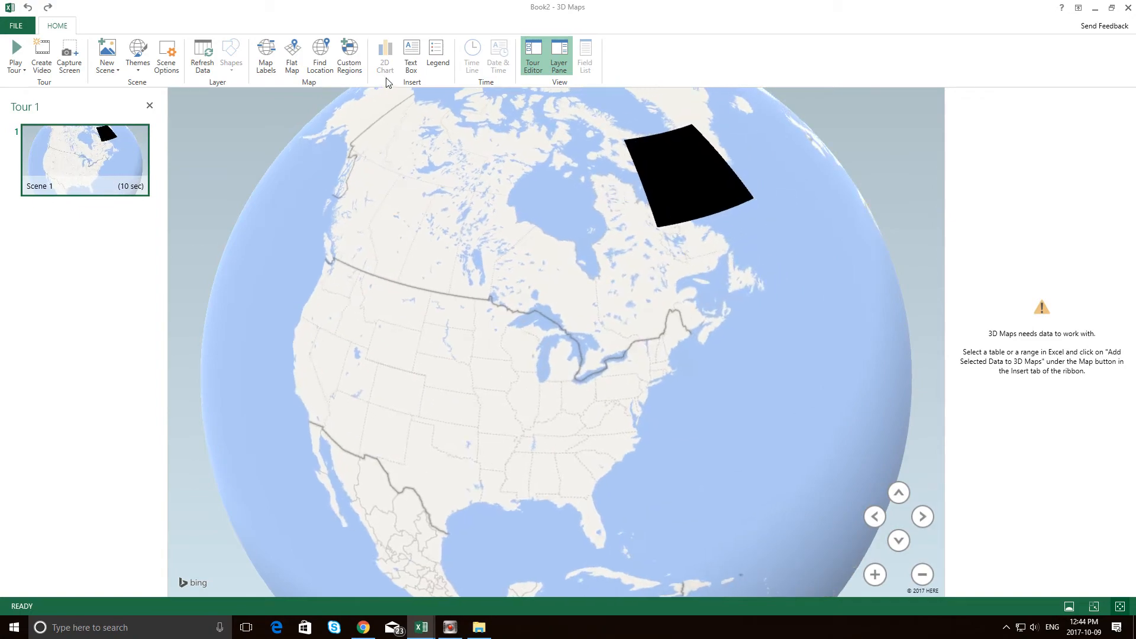
# Add a text box to Scene 1 with the title "\xz\czxczx" and the description "\zxc\cx".
pyautogui.click(411, 56)
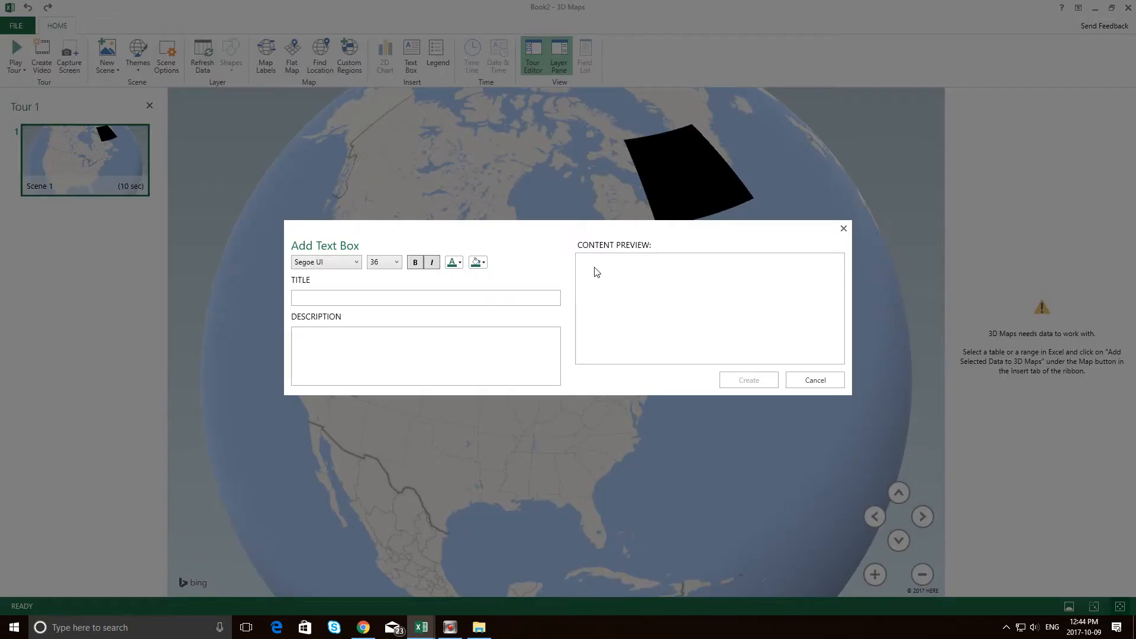
pyautogui.write('\\zxc\\cx')
pyautogui.click(406, 298)
pyautogui.write('\\xz\\czxczx')
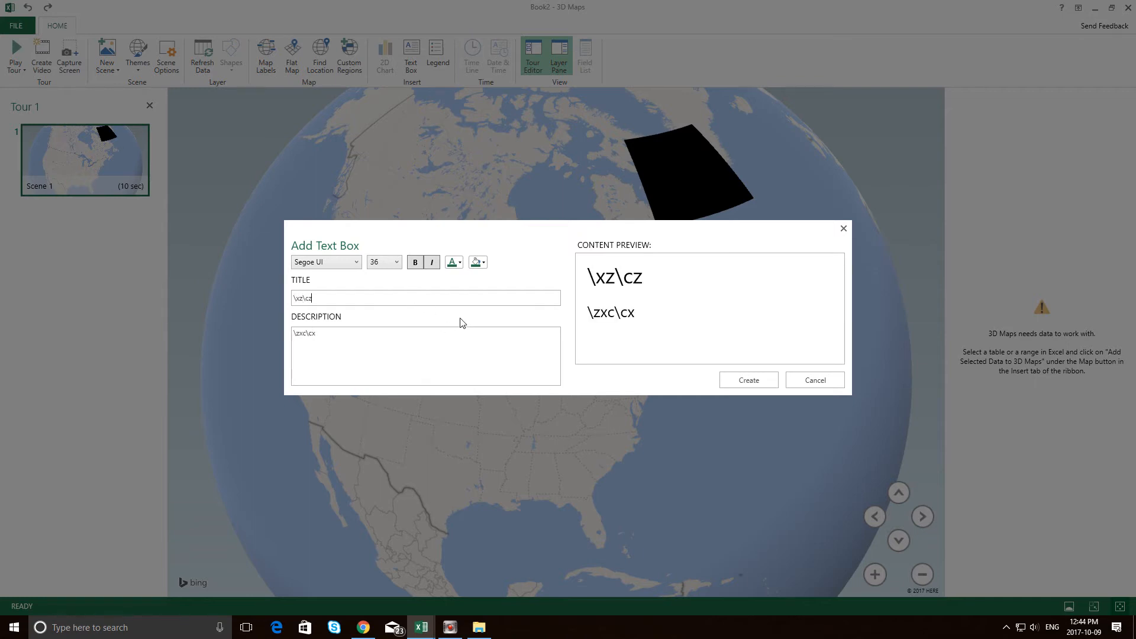
pyautogui.click(751, 376)
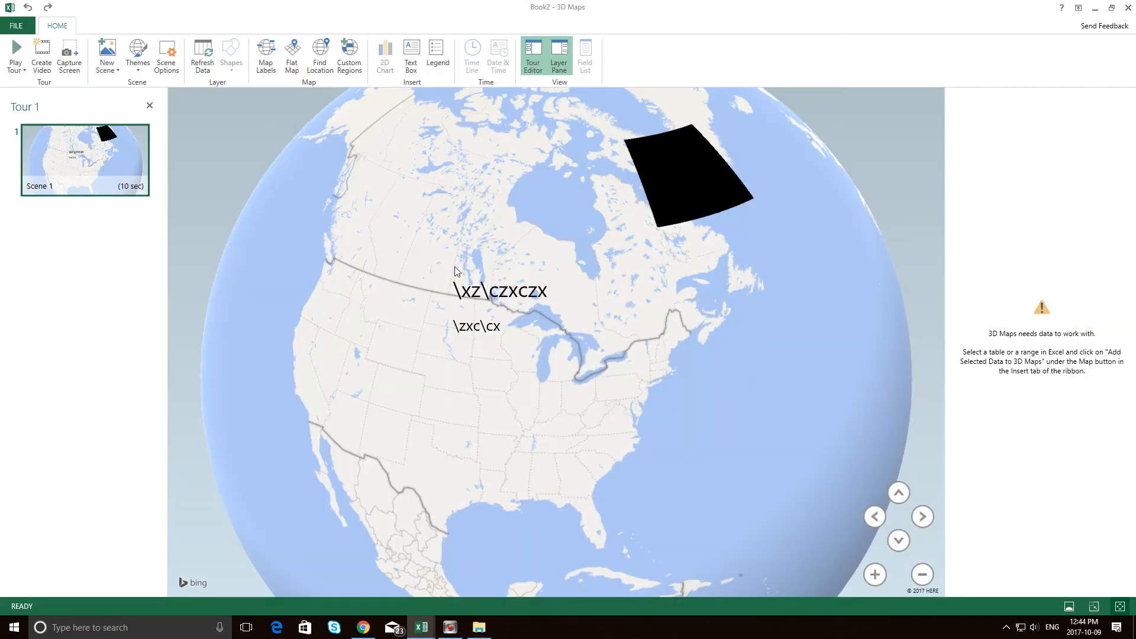
# Move the text box over the eastern United States and deselect it.
pyautogui.moveTo(443, 269); pyautogui.dragTo(551, 323)
pyautogui.click(746, 445)
pyautogui.moveTo(747, 445); pyautogui.dragTo(797, 358)
pyautogui.click(659, 354)
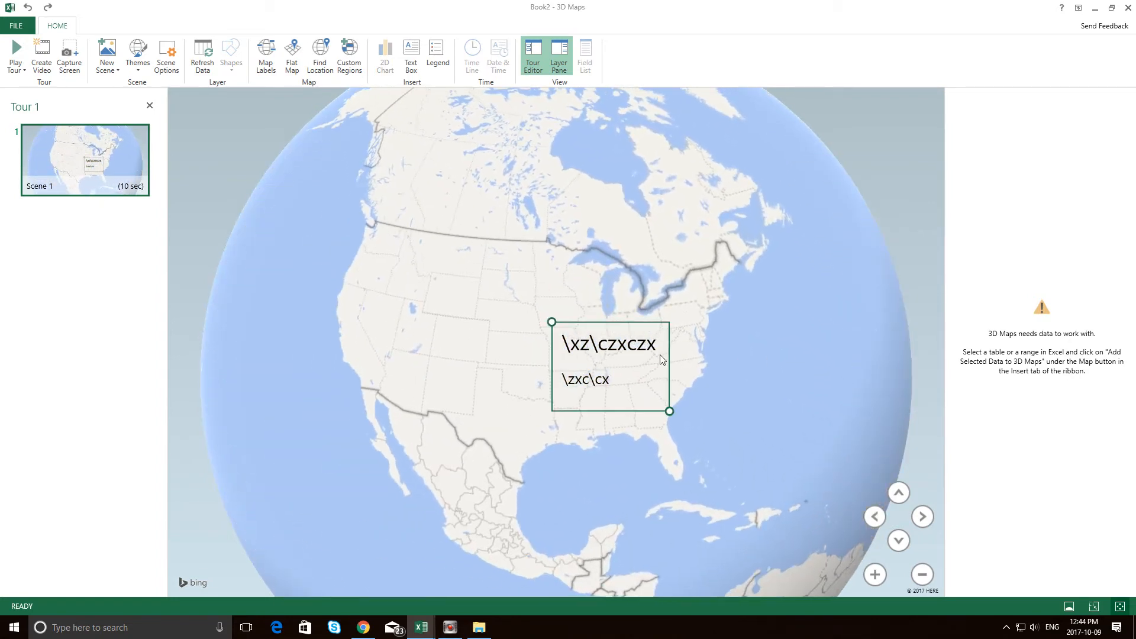
pyautogui.click(290, 110)
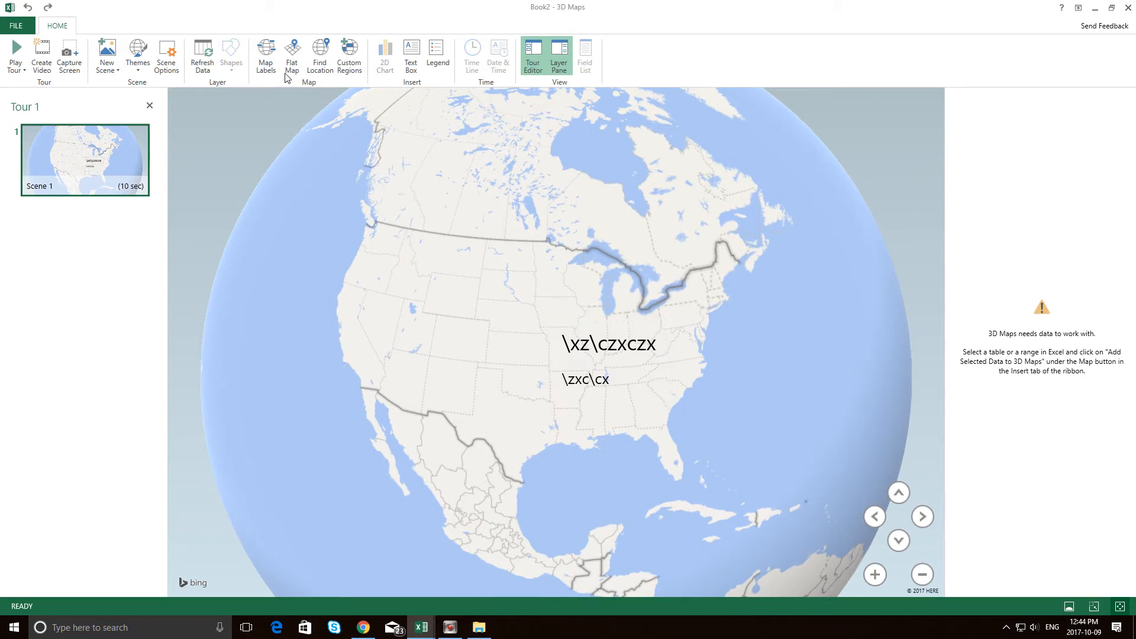
# Switch Scene 1 to a flat map, then show the map labels and hide them again.
pyautogui.click(292, 59)
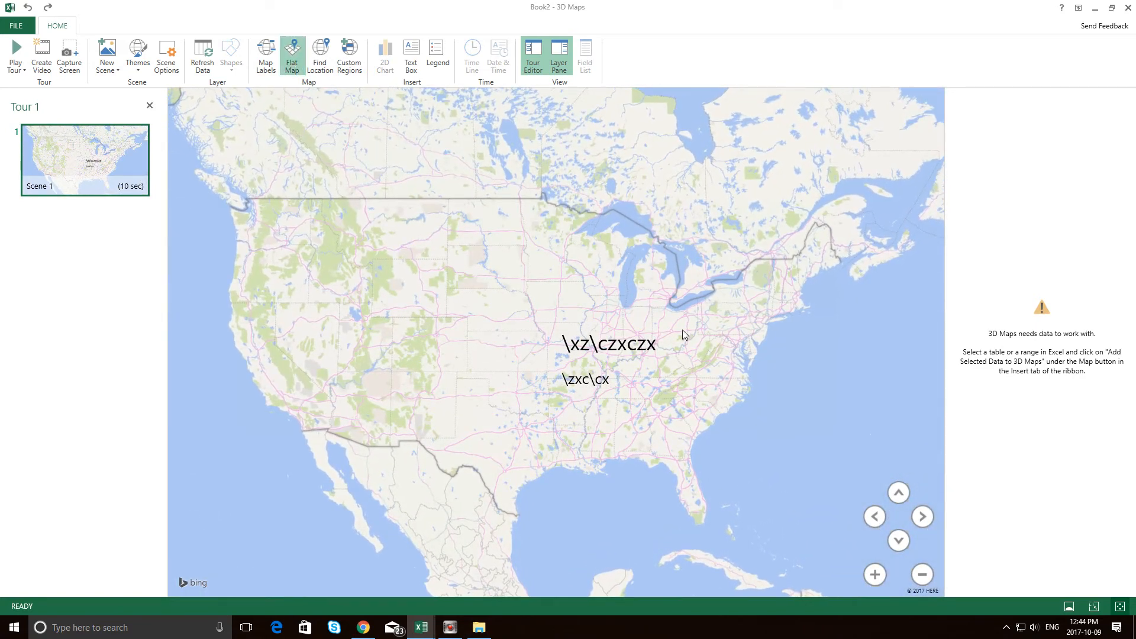
pyautogui.click(328, 70)
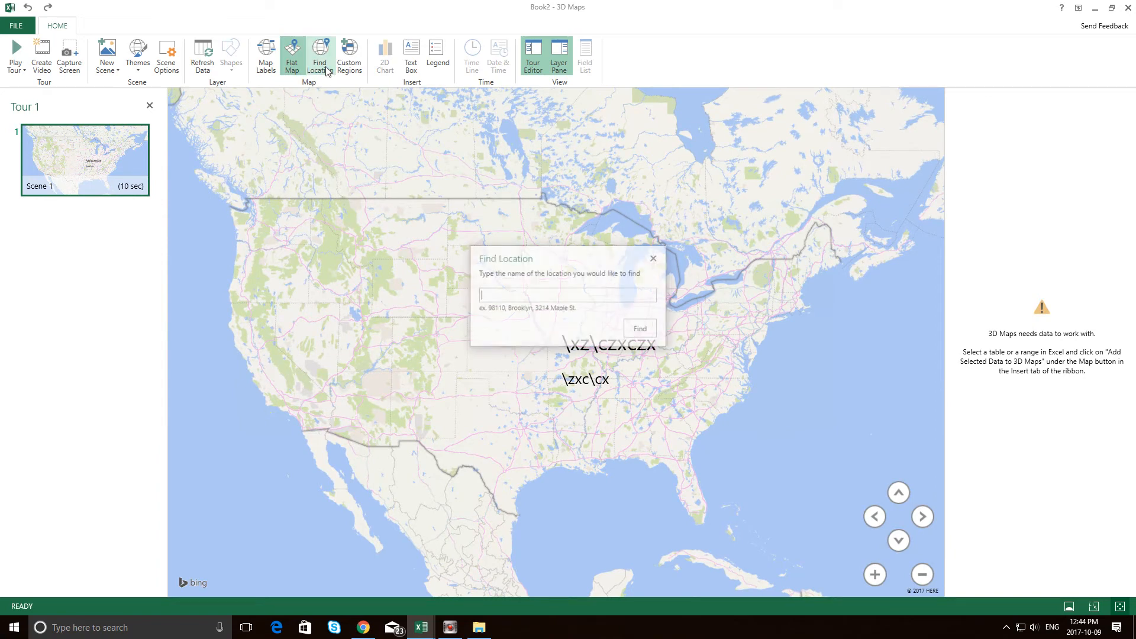
pyautogui.click(654, 259)
pyautogui.click(269, 58)
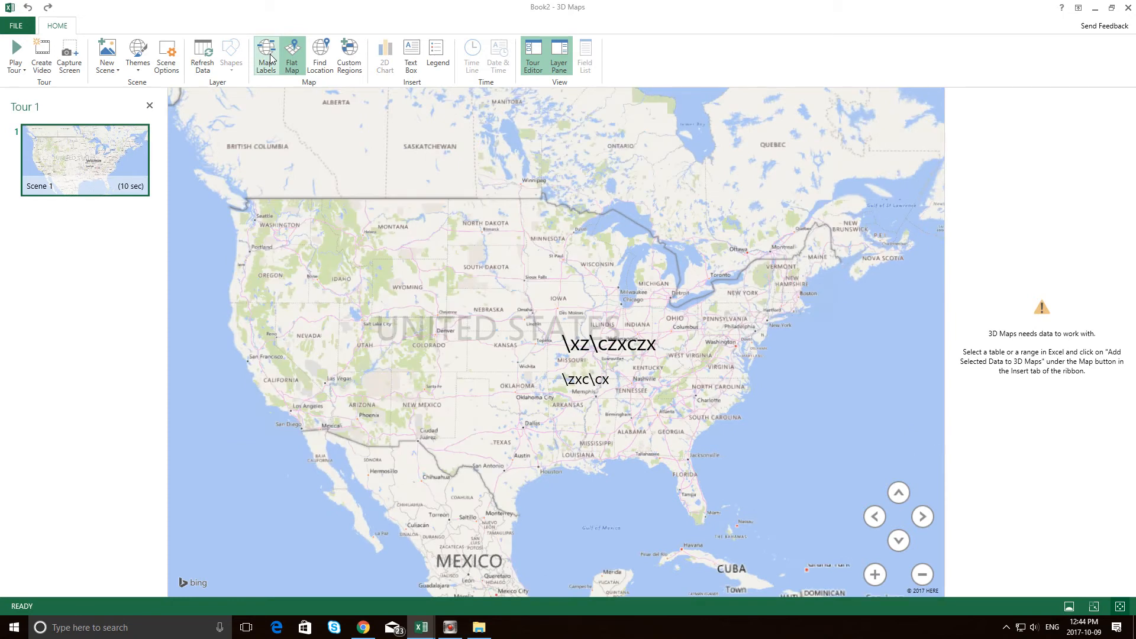
pyautogui.click(270, 58)
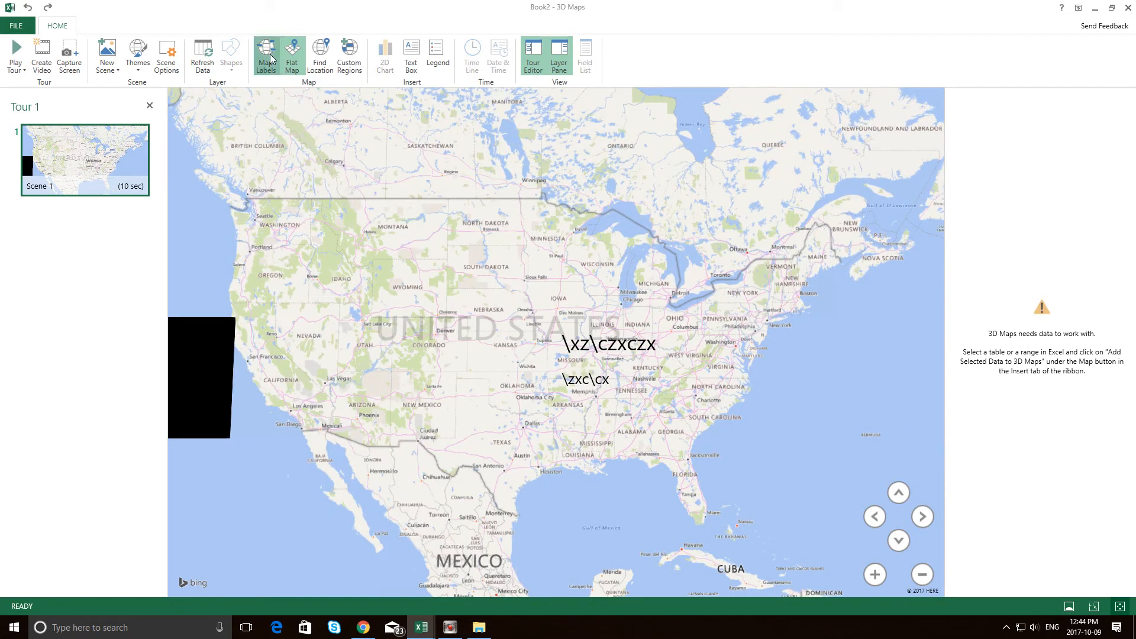
# Apply the theme with beige land and brown-grey water to Scene 1.
pyautogui.moveTo(531, 189); pyautogui.dragTo(232, 267)
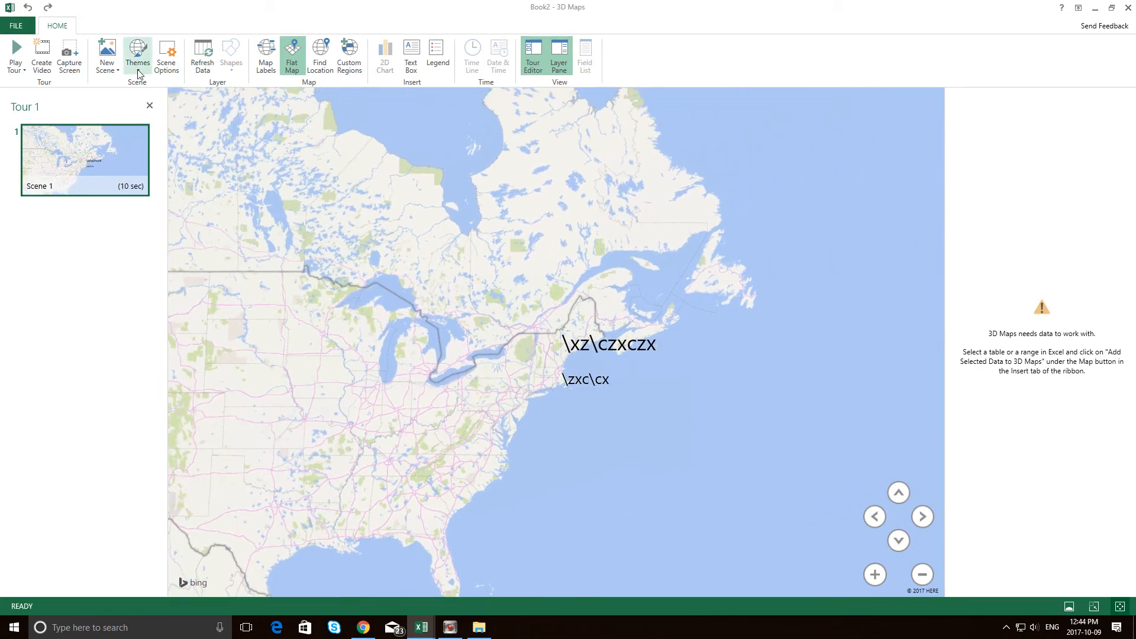
pyautogui.click(138, 66)
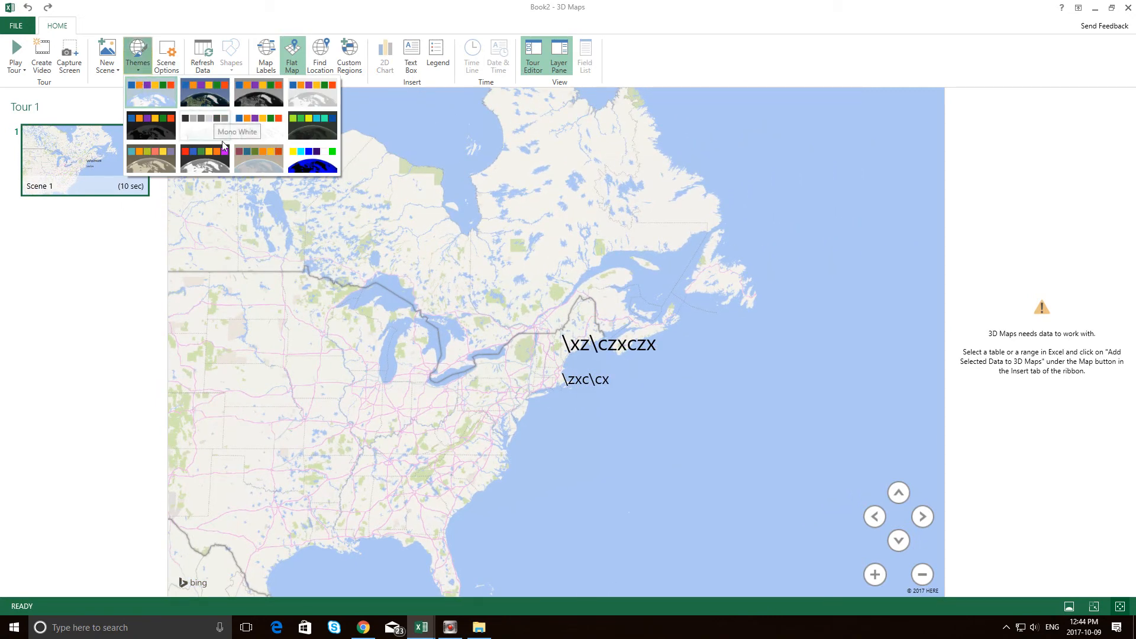
pyautogui.click(157, 166)
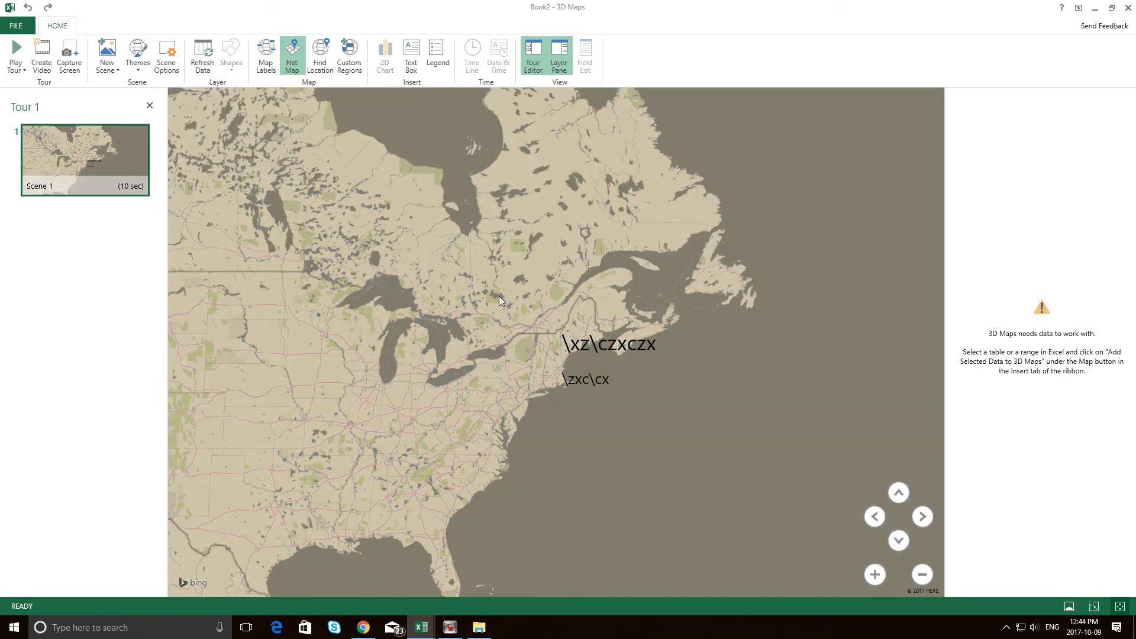
# Zoom the flat map in on the Lake Erie area and move the text box to the map's lower-right corner.
pyautogui.moveTo(498, 296); pyautogui.dragTo(418, 392)
pyautogui.scroll(-3, 560, 318)
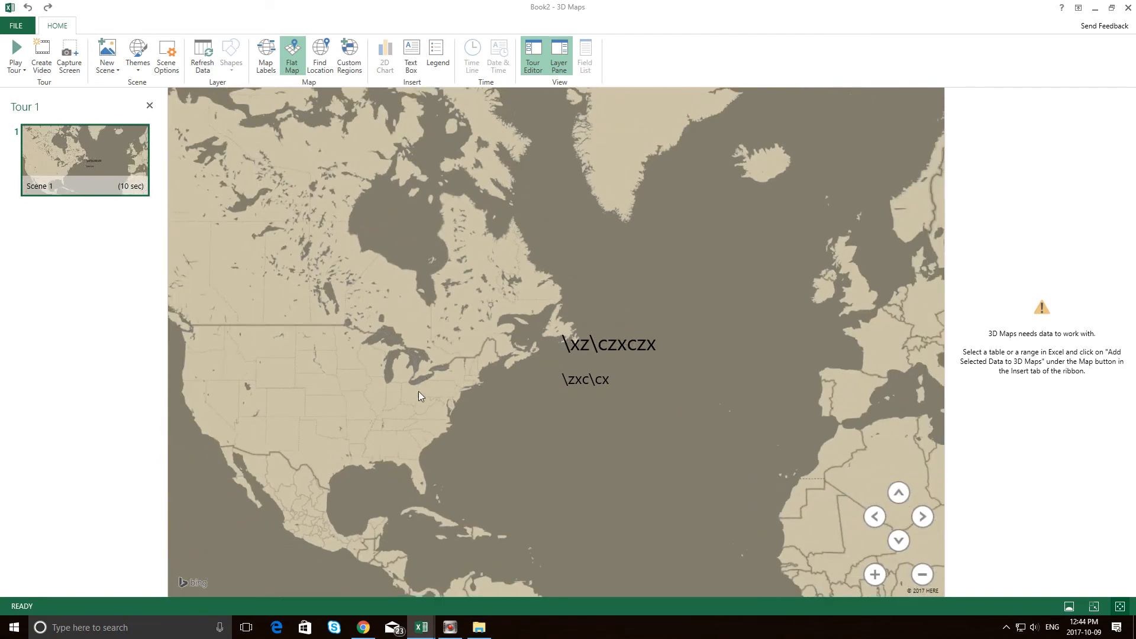
pyautogui.scroll(10, 352, 391)
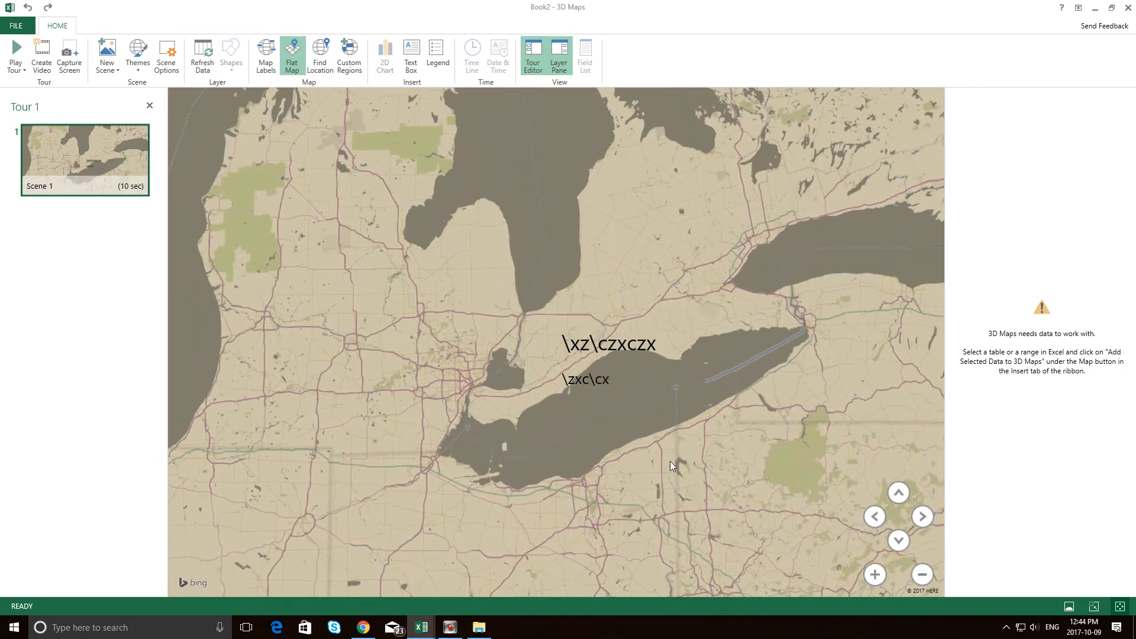
pyautogui.scroll(5, 670, 460)
pyautogui.moveTo(601, 389); pyautogui.dragTo(875, 566)
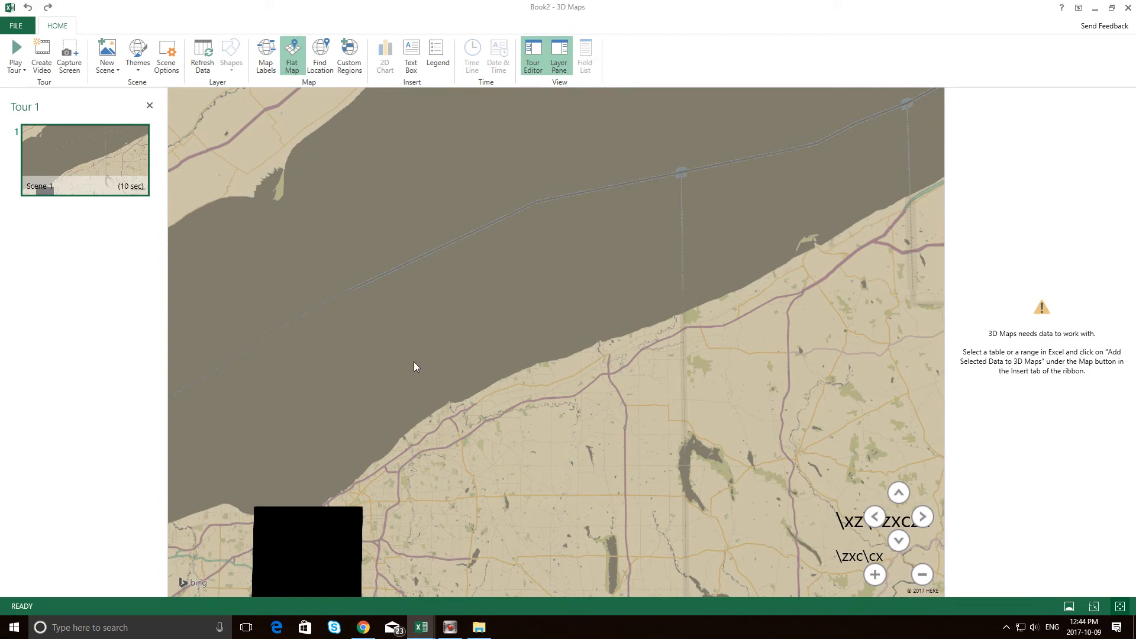
# Examine the unlabelled roads, rivers and shorelines north of Lake Erie on the flat map at close range.
pyautogui.moveTo(414, 361); pyautogui.dragTo(924, 556)
pyautogui.scroll(5, 716, 393)
pyautogui.moveTo(530, 248); pyautogui.dragTo(885, 493)
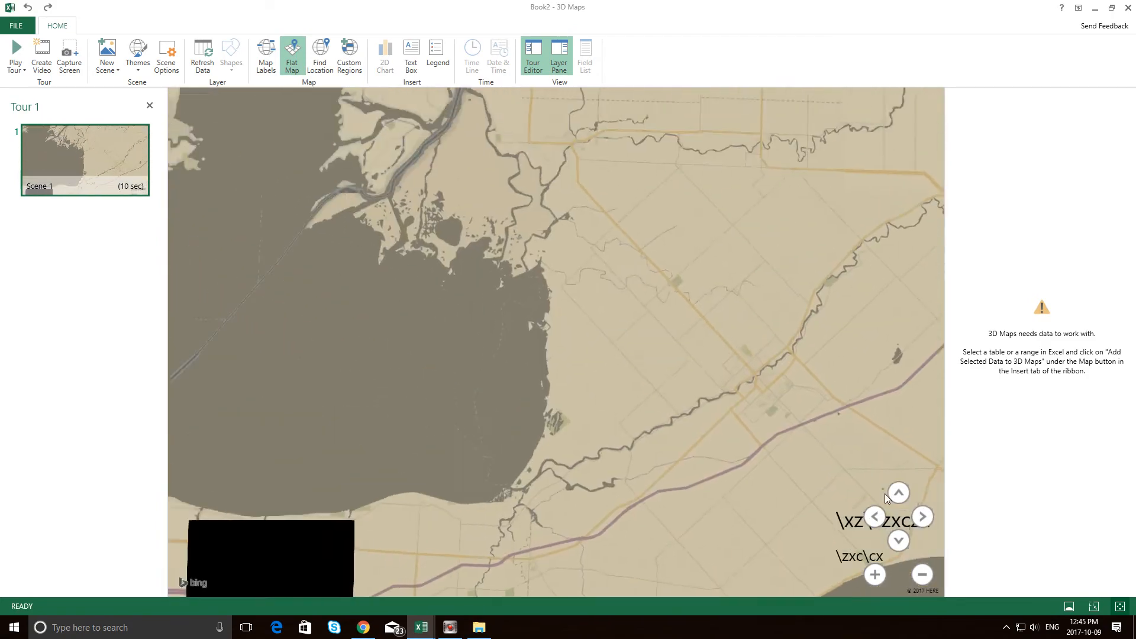
pyautogui.scroll(8, 850, 456)
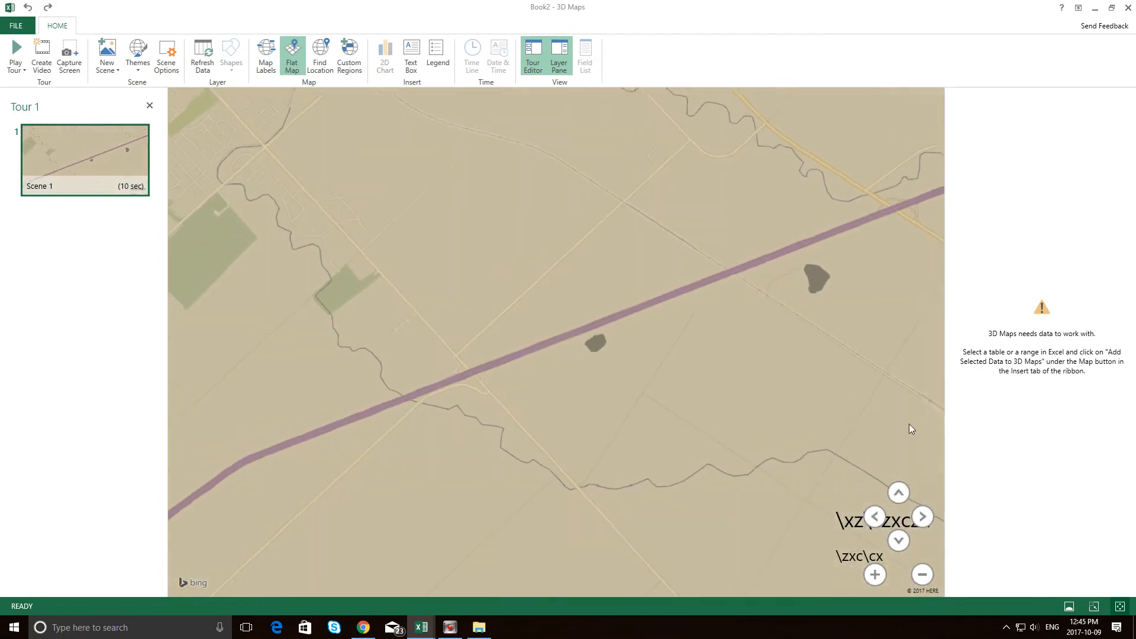
pyautogui.moveTo(512, 236); pyautogui.dragTo(826, 381)
pyautogui.scroll(2, 680, 465)
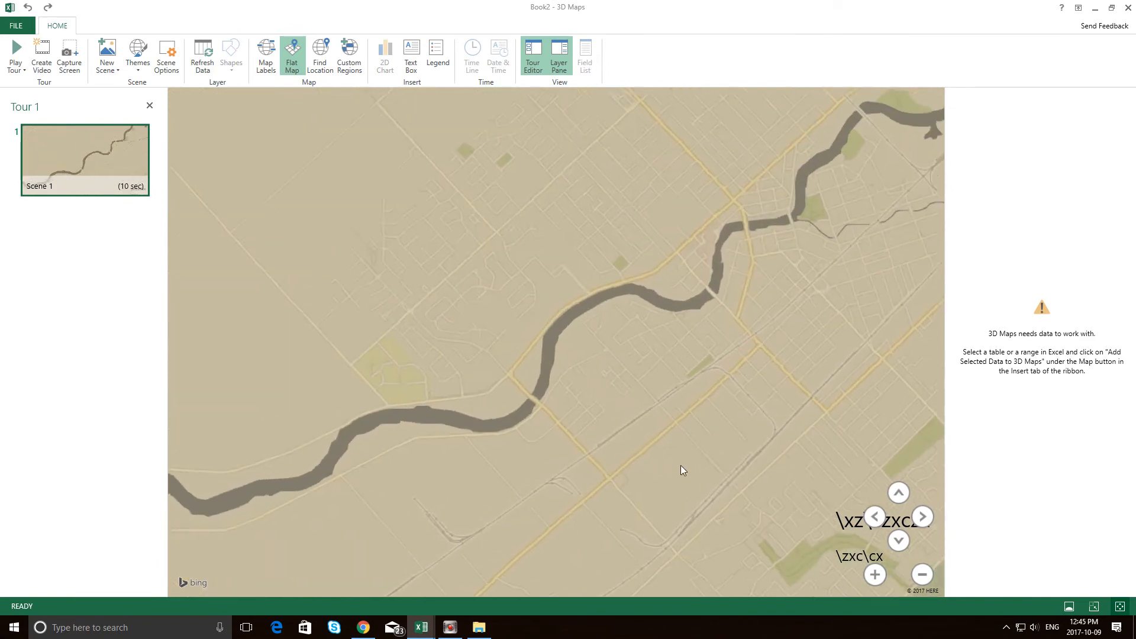
pyautogui.scroll(-6, 611, 453)
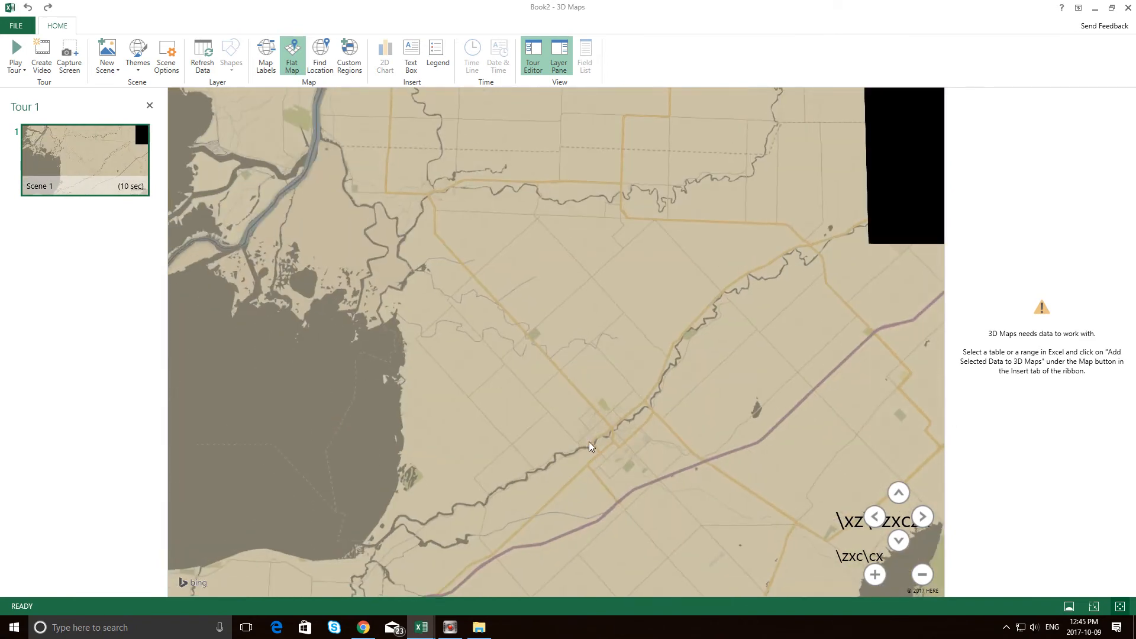
pyautogui.moveTo(588, 441); pyautogui.dragTo(231, 165)
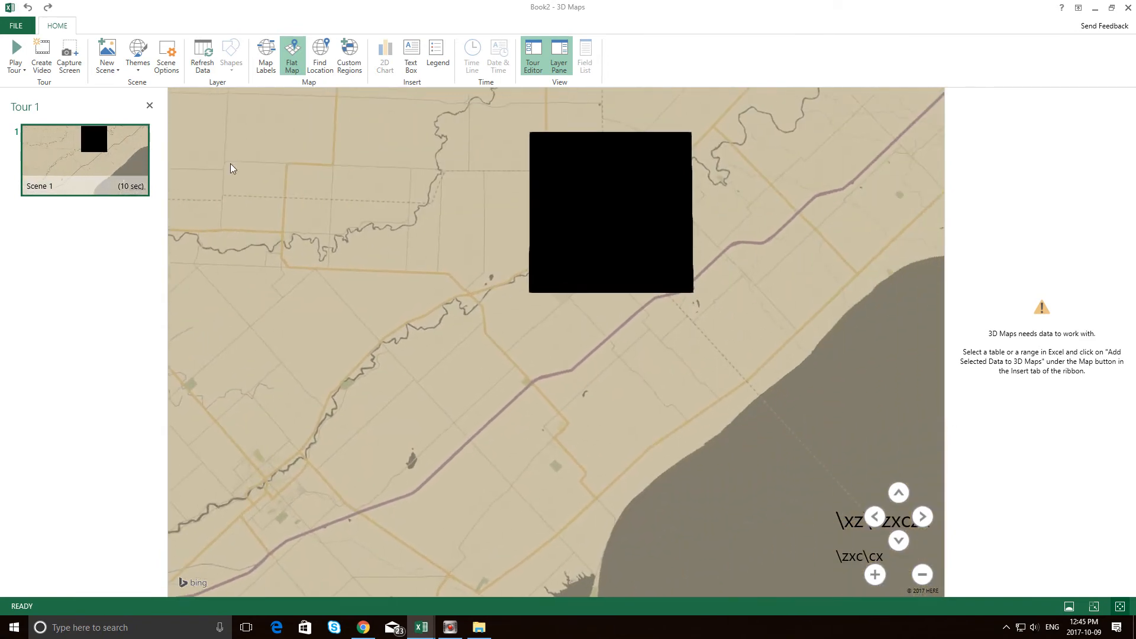
# Find the location "strathroy, ontario" on the map and close the location search.
pyautogui.click(319, 63)
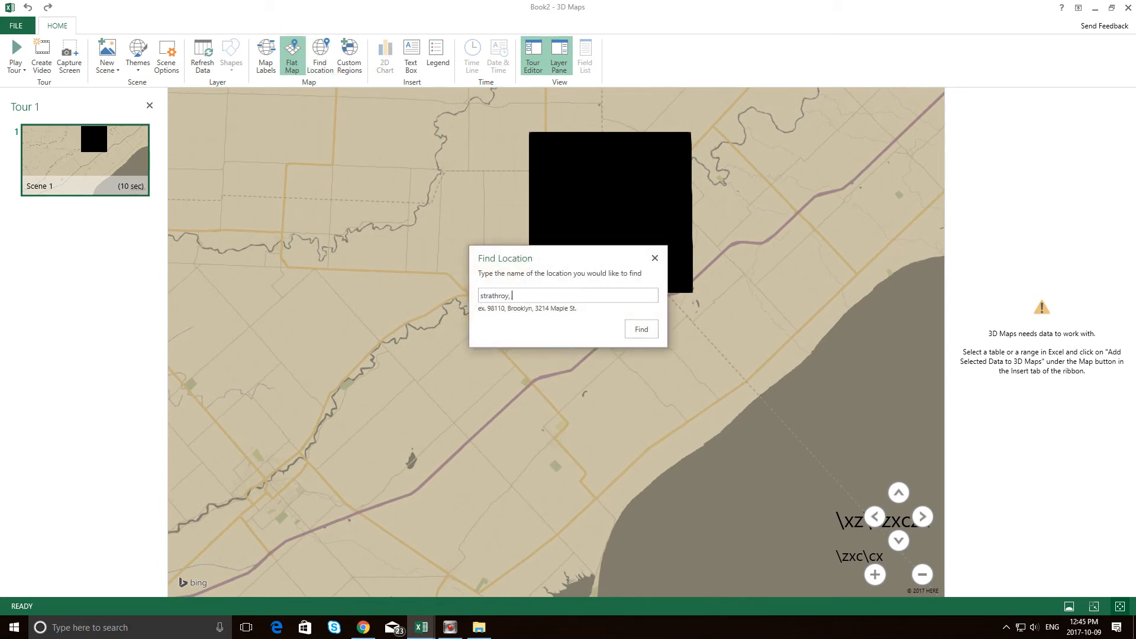
pyautogui.press('Return')
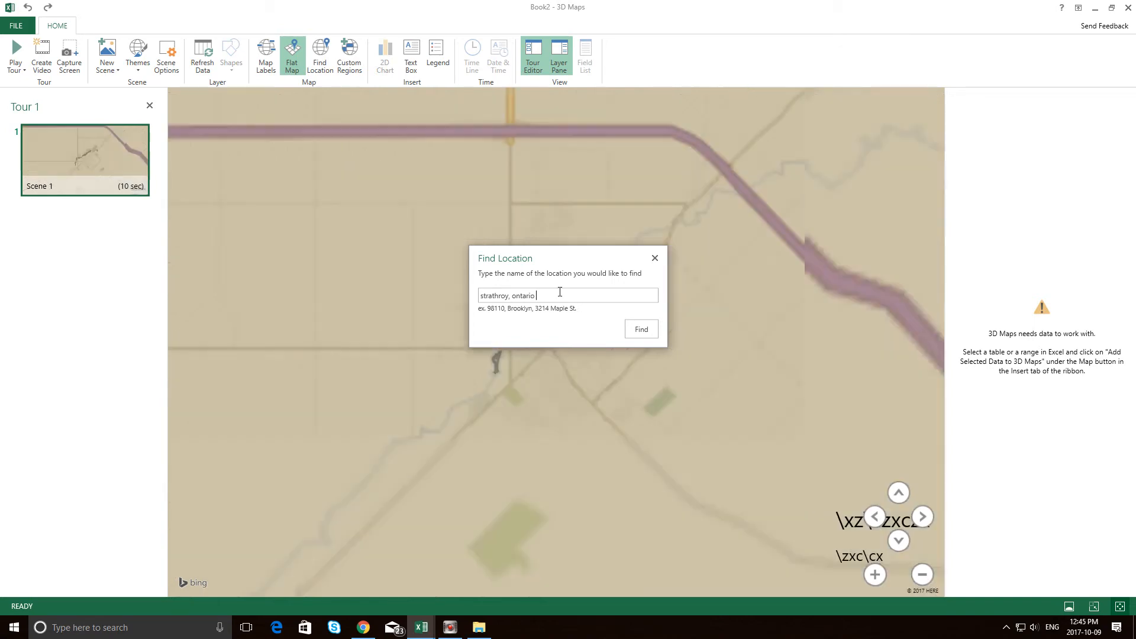
pyautogui.click(653, 258)
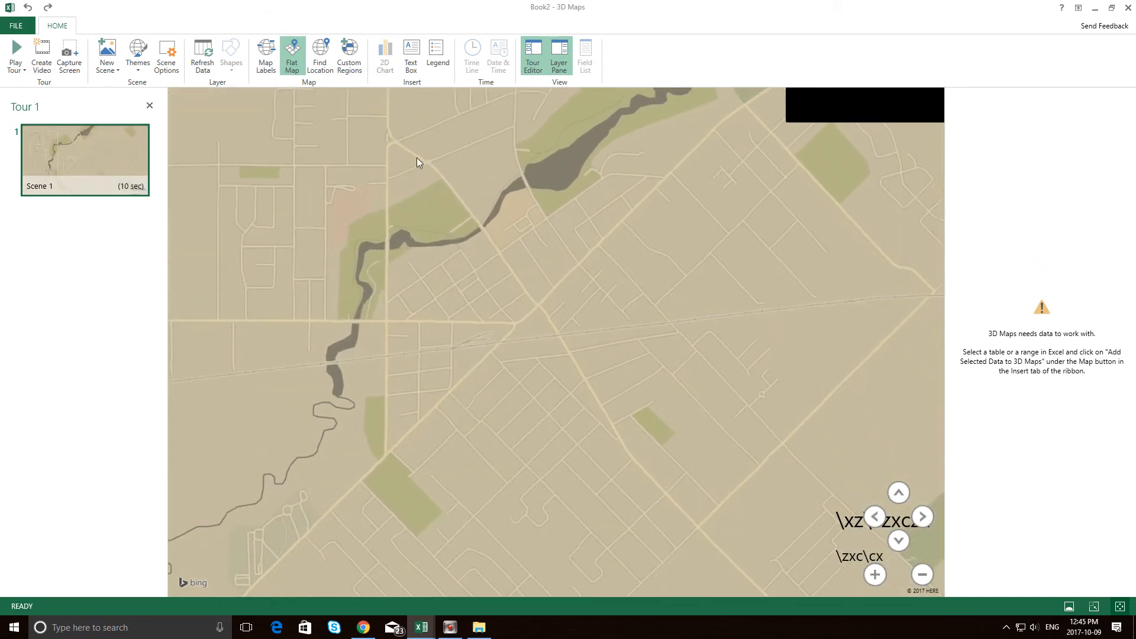
# Show the map labels and inspect the named streets around the centre of Strathroy.
pyautogui.click(266, 55)
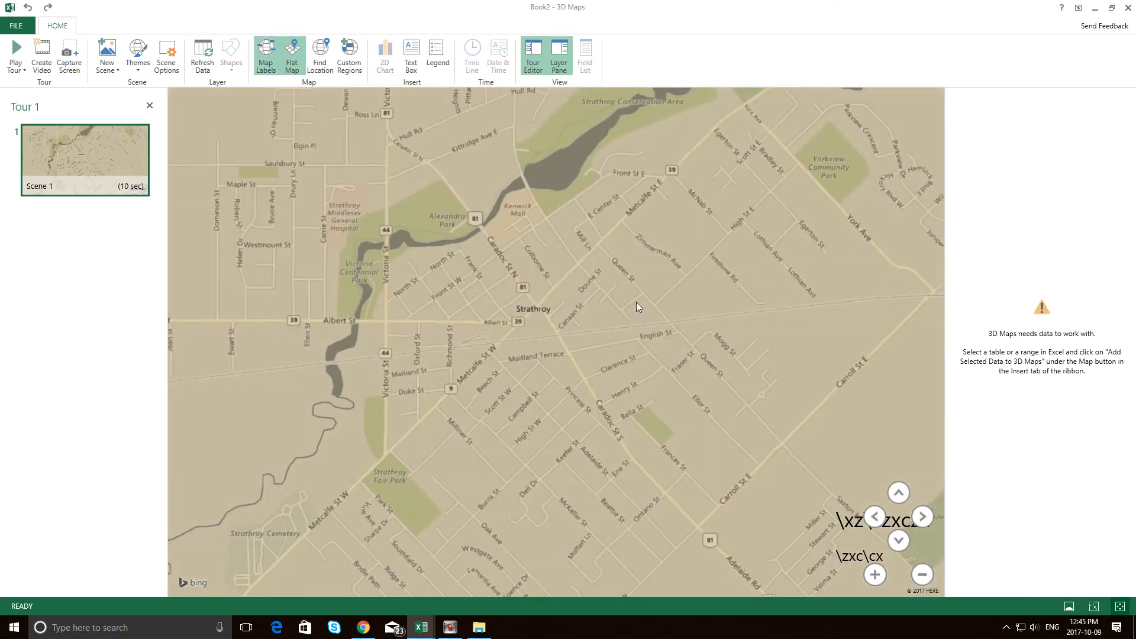
pyautogui.scroll(3, 638, 307)
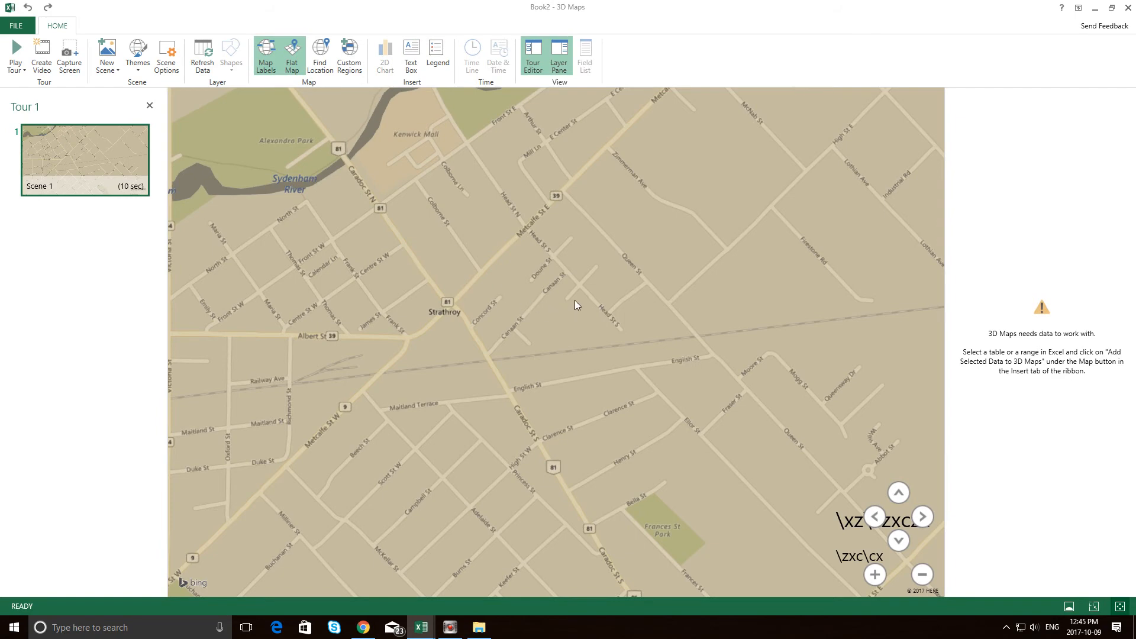
pyautogui.scroll(2, 572, 311)
pyautogui.scroll(-2, 569, 318)
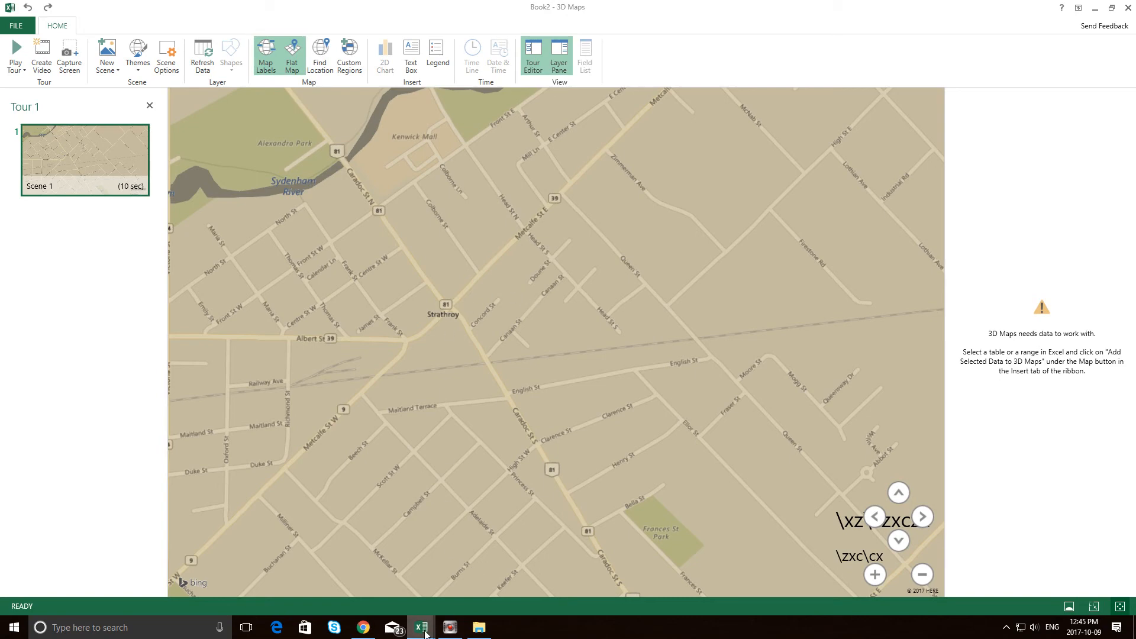
# Switch to the Book2 workbook, view its options for adding selected data to 3D Maps, and return to the Book2 3D Maps window.
pyautogui.moveTo(421, 627)
pyautogui.click(476, 583)
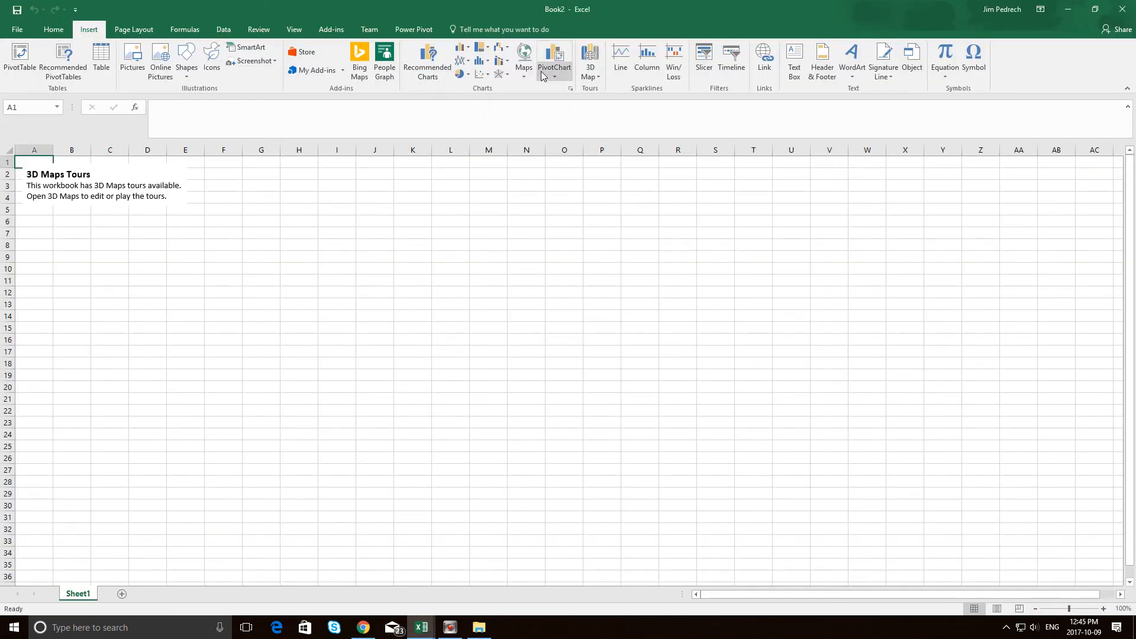
pyautogui.click(590, 63)
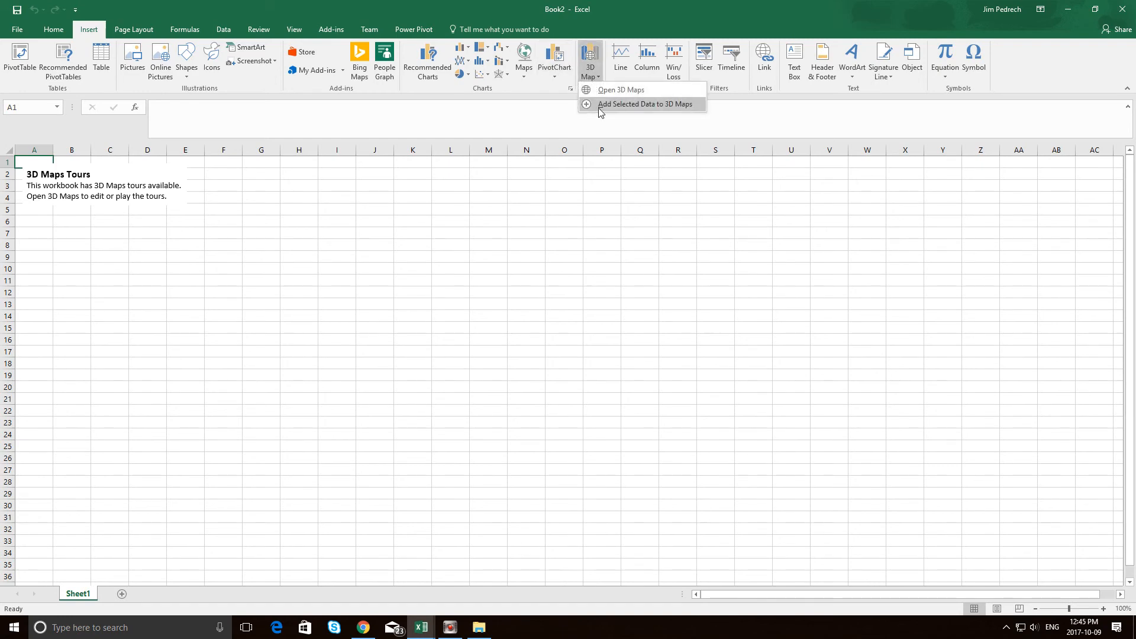
pyautogui.click(422, 627)
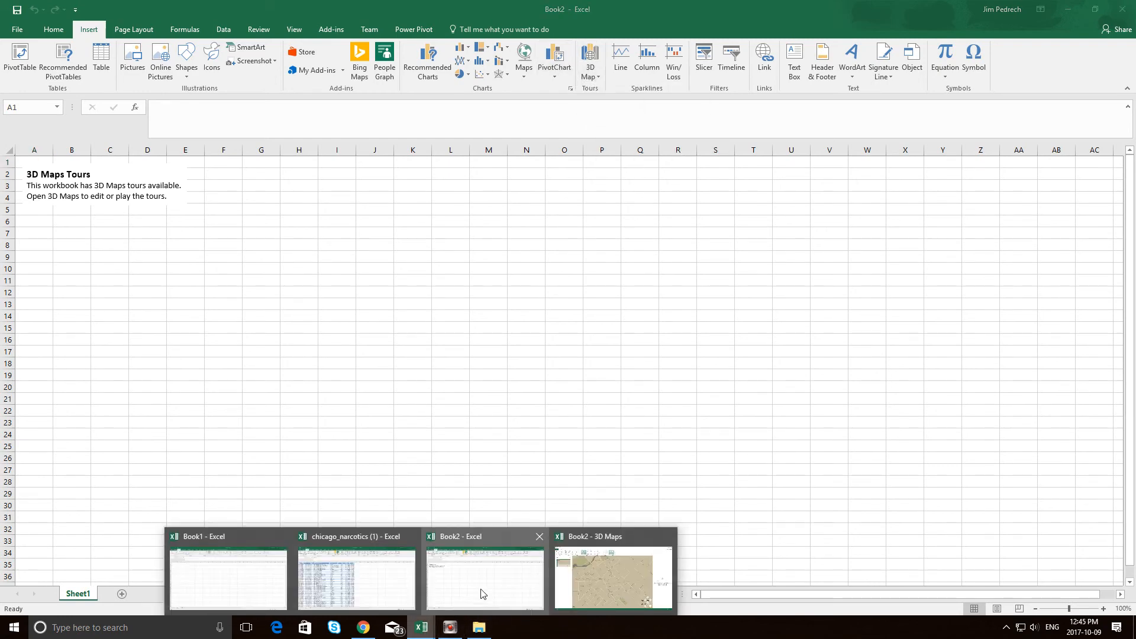
pyautogui.click(592, 576)
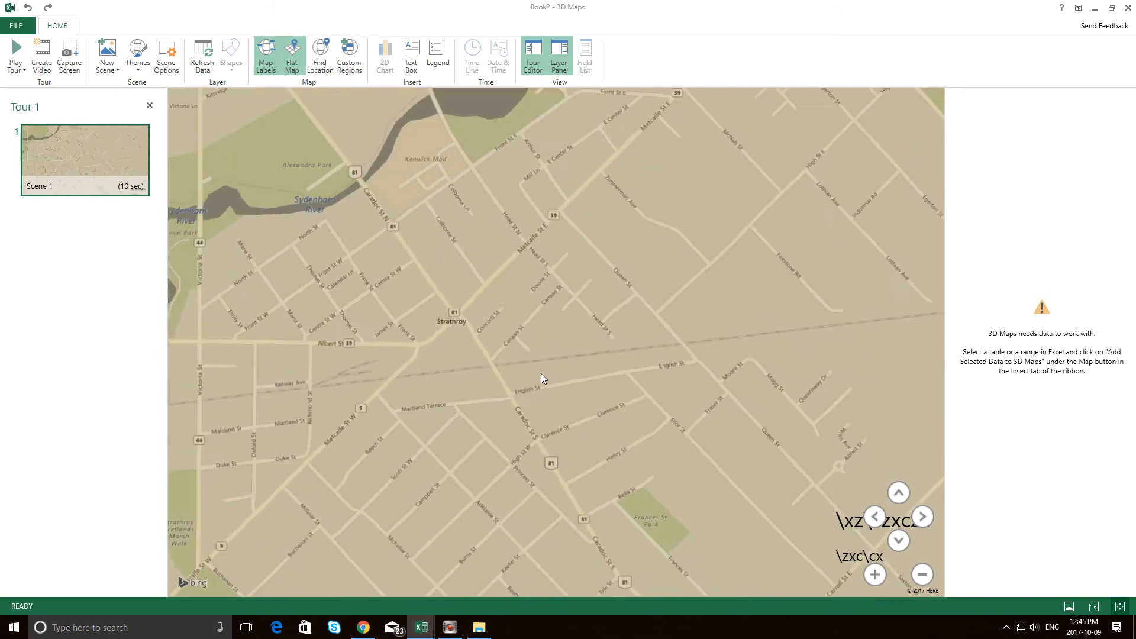
pyautogui.scroll(-3, 541, 374)
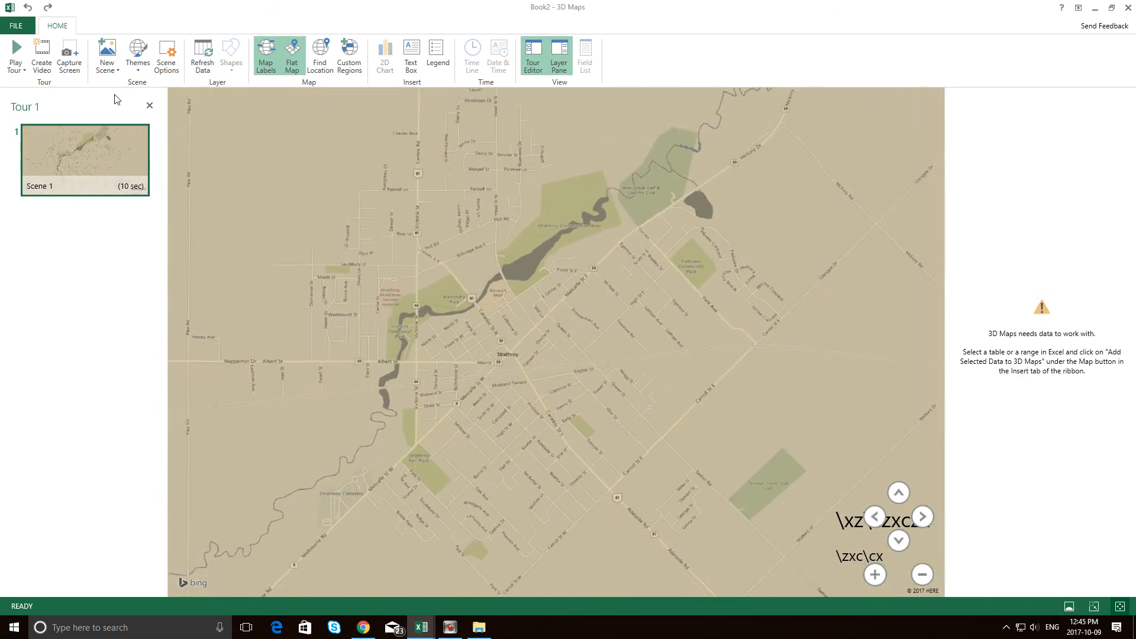
pyautogui.click(23, 70)
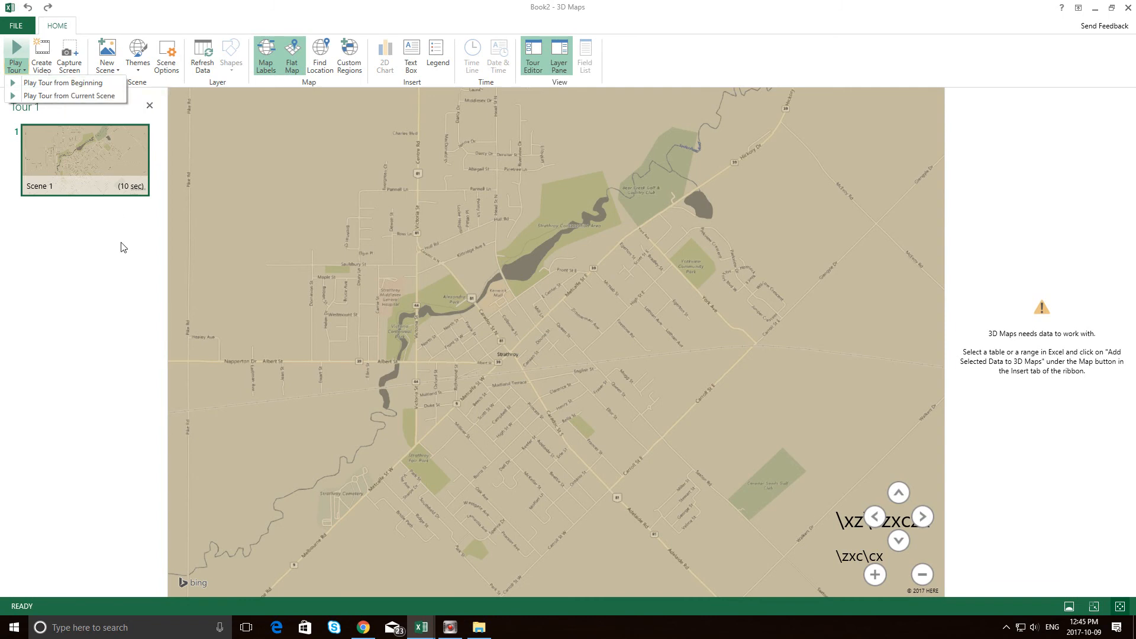
pyautogui.click(17, 26)
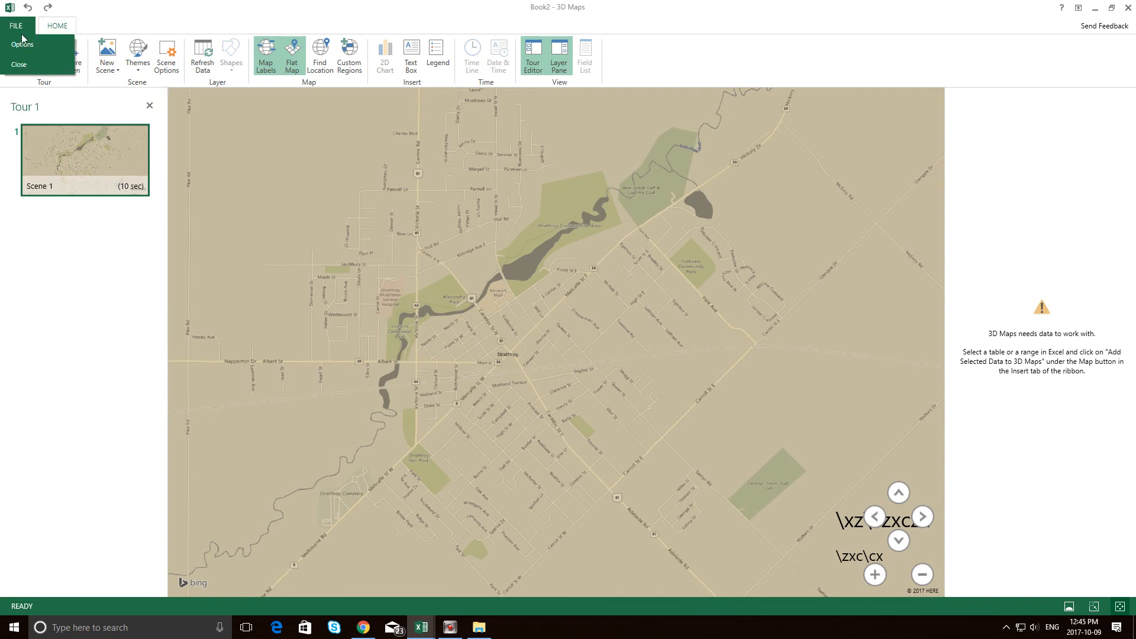
pyautogui.click(74, 107)
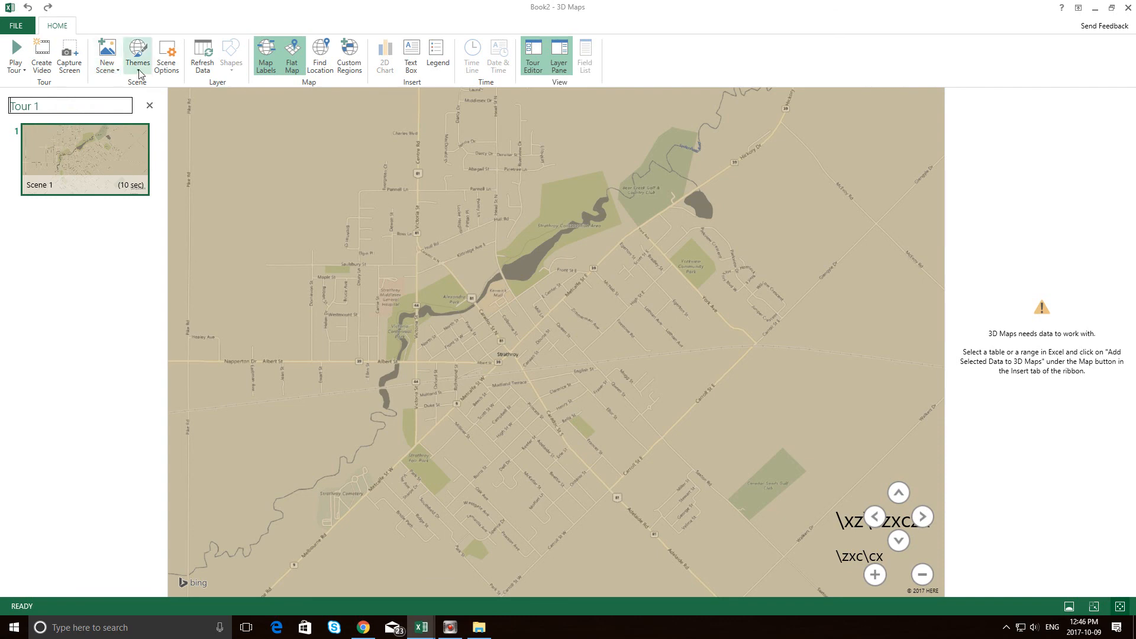
pyautogui.click(117, 69)
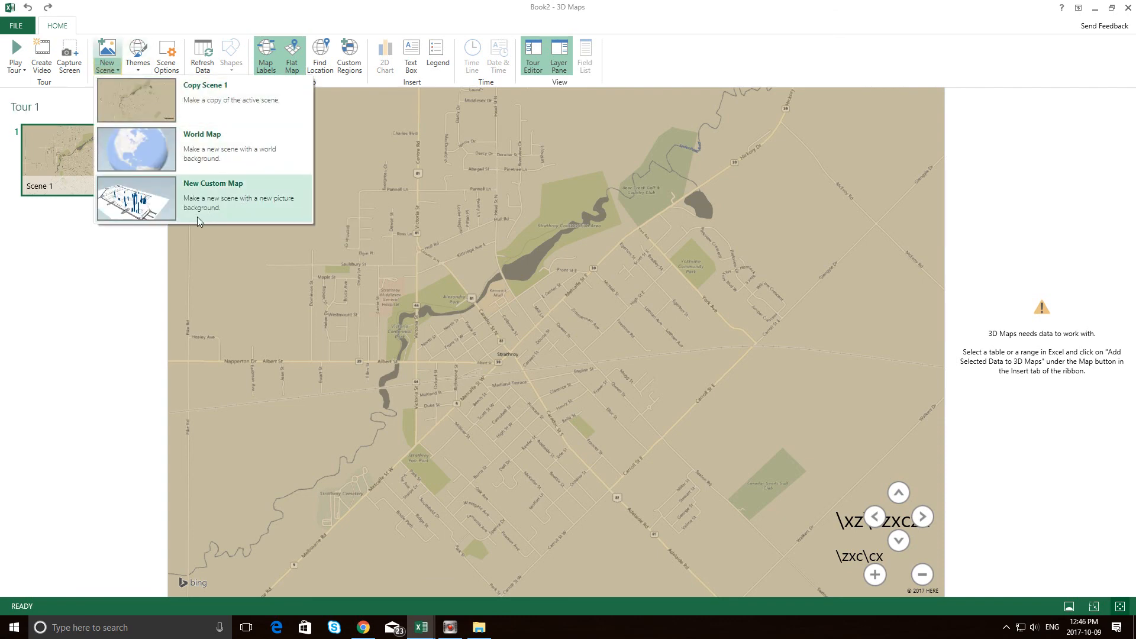
pyautogui.click(634, 204)
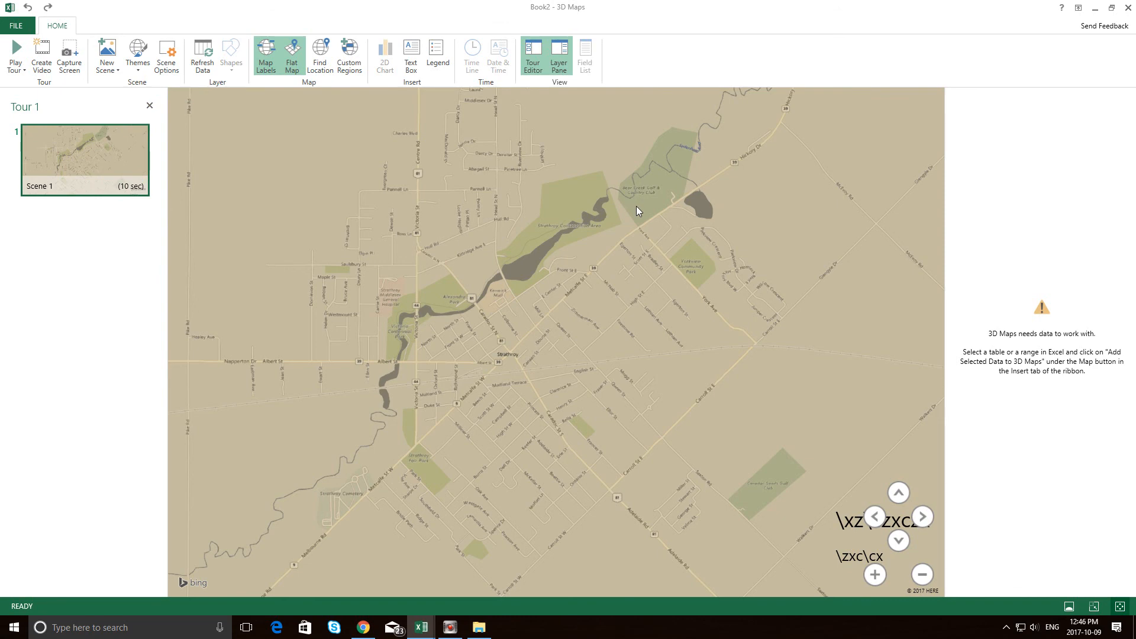